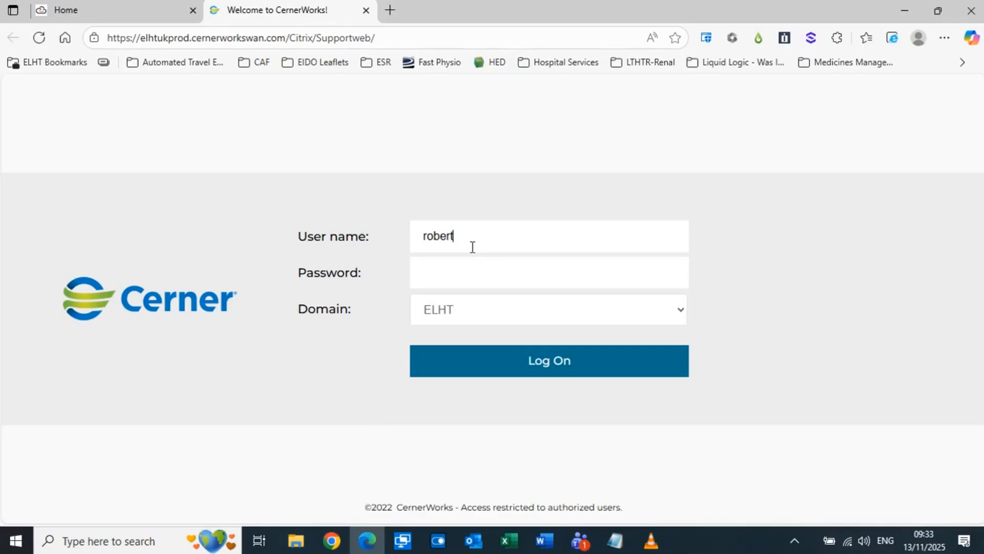
Finish signing in to CernerWorks by entering the account password
key("Tab")
type("•••••••")
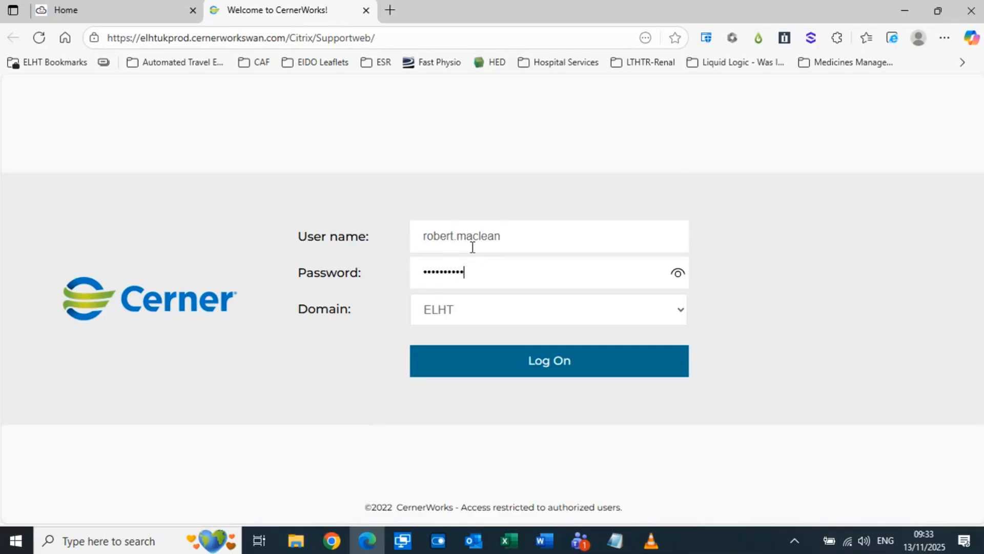
key("Return")
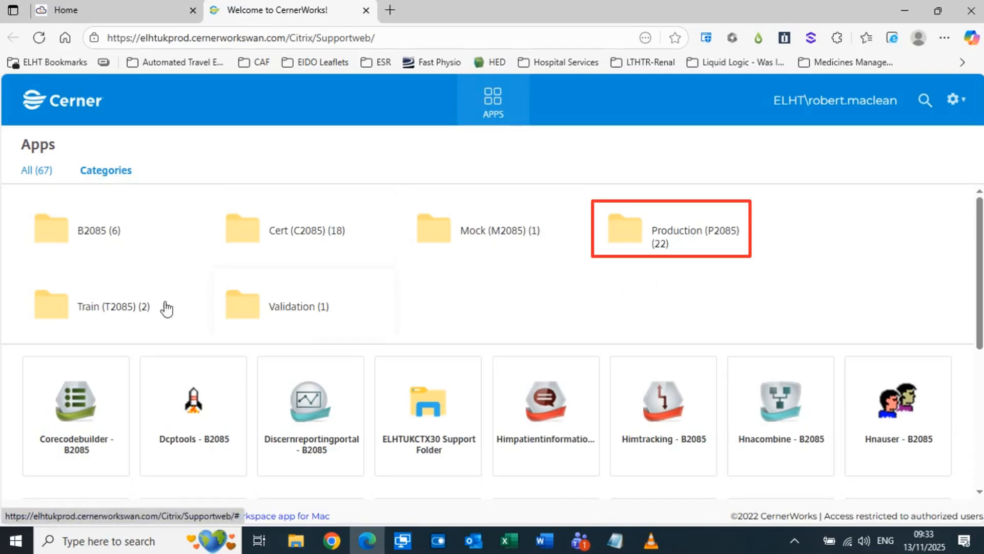
Launch Powerchart - P2085 from the Production (P2085) folder via its downloaded launch file
left_click(657, 234)
left_click(556, 430)
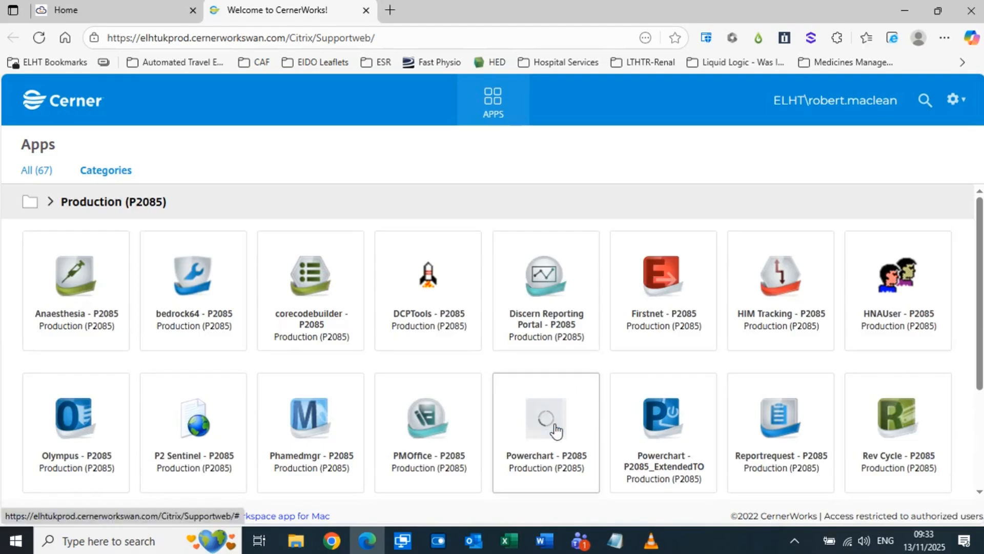
left_click(723, 113)
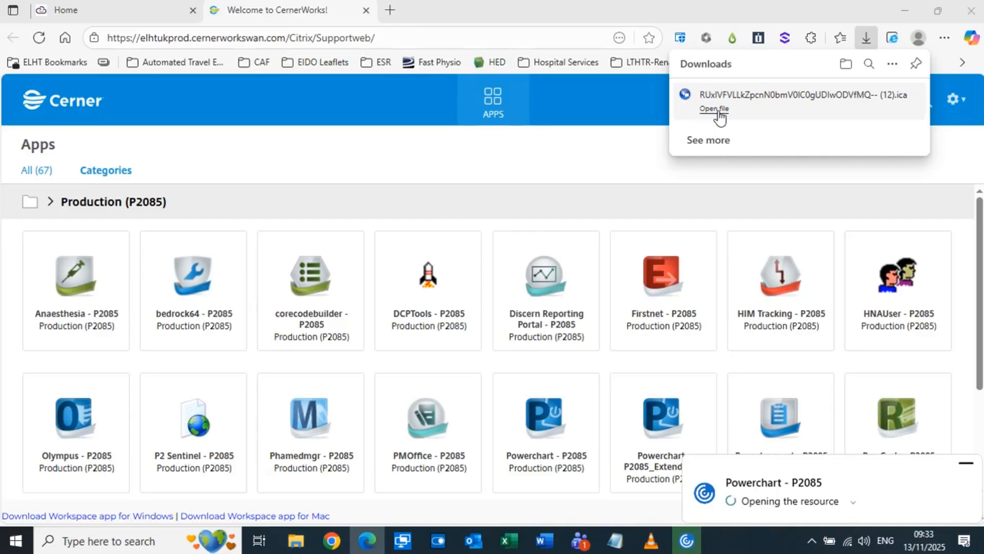
left_click(714, 109)
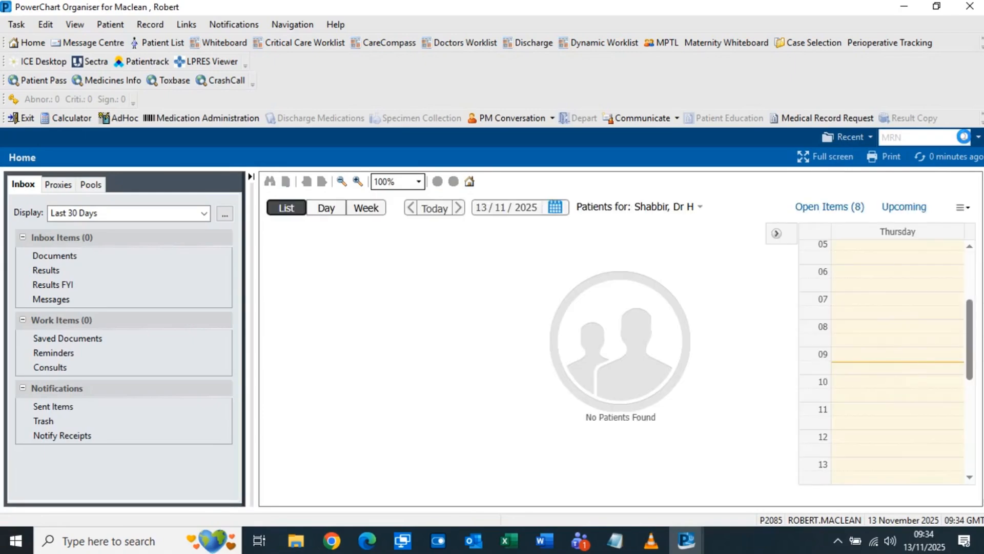
Find the patient by MRN, sort encounters by discharge date, and open the General Surgery Service encounter
left_click(964, 137)
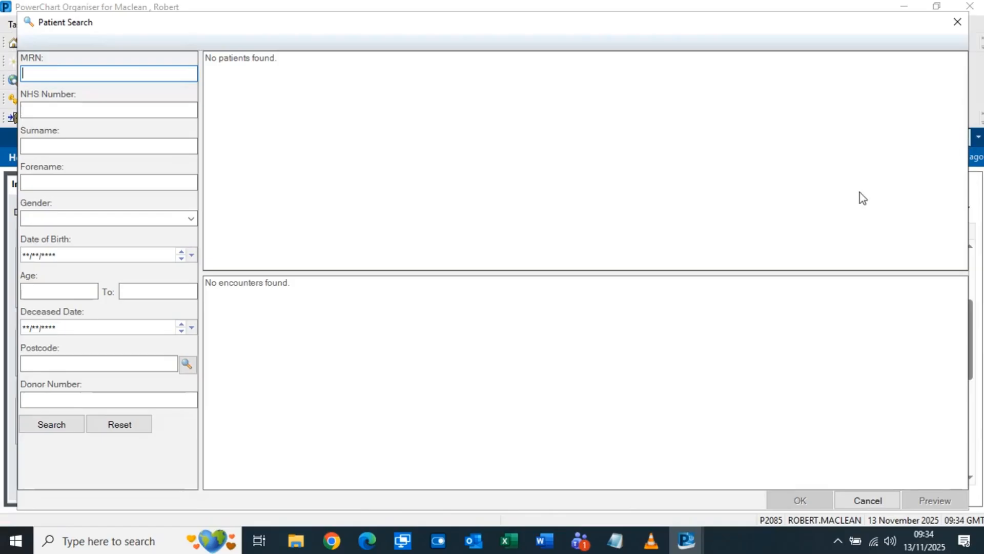
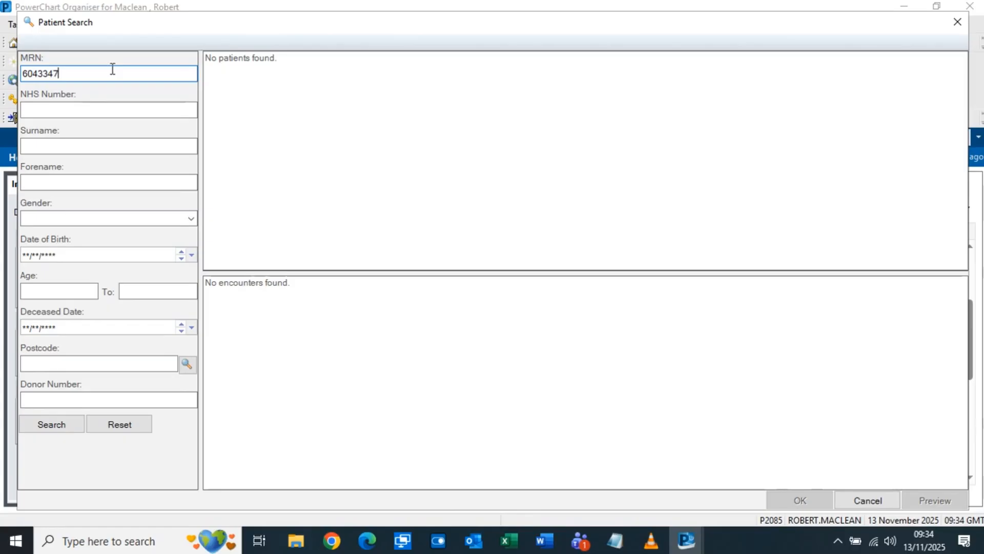
key("Return")
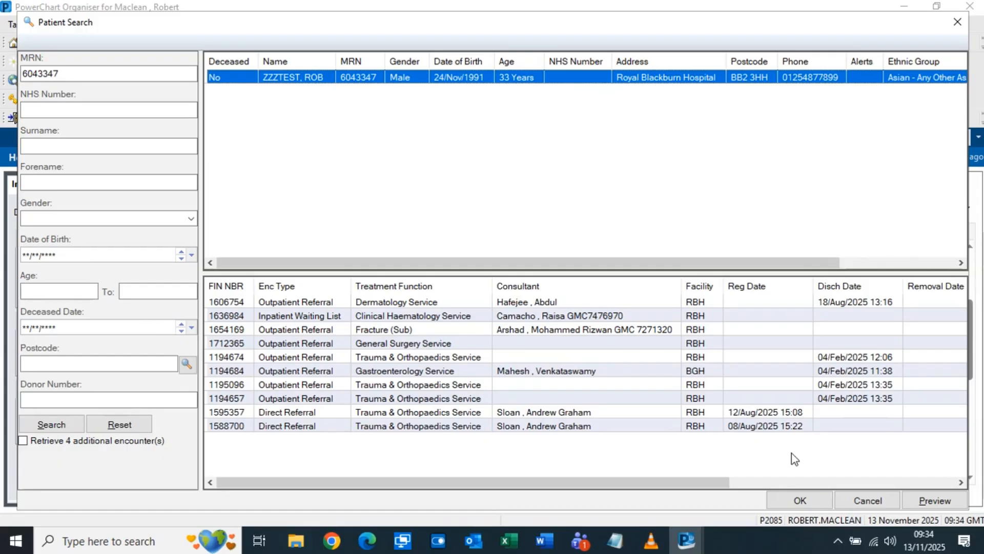
left_click(839, 289)
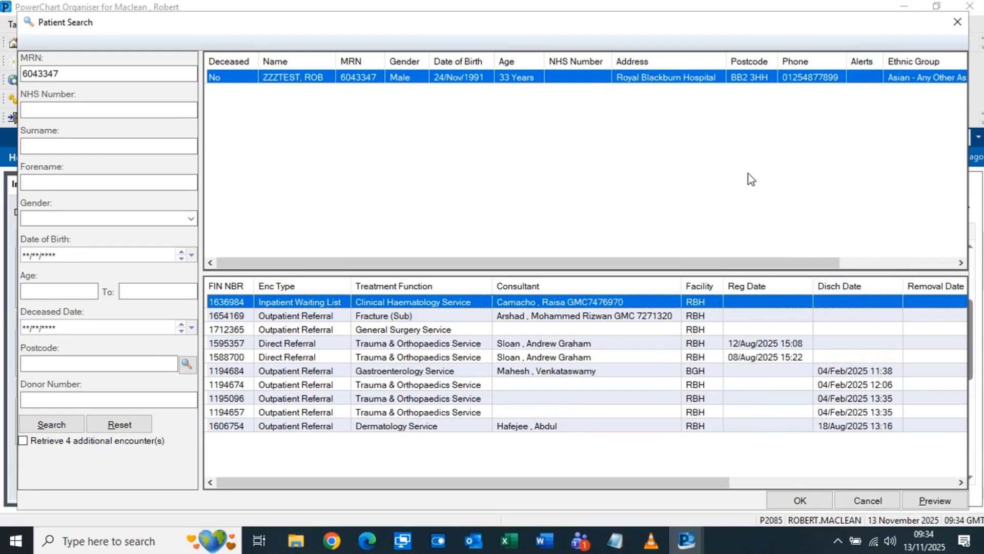
double_click(447, 329)
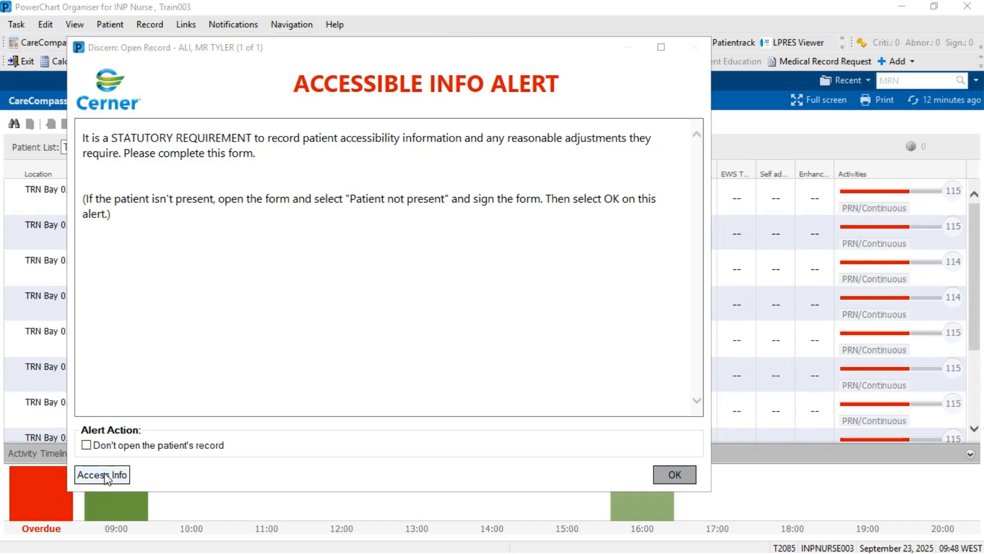
Choose Access Info on the Accessible Info Alert to open the form
left_click(105, 476)
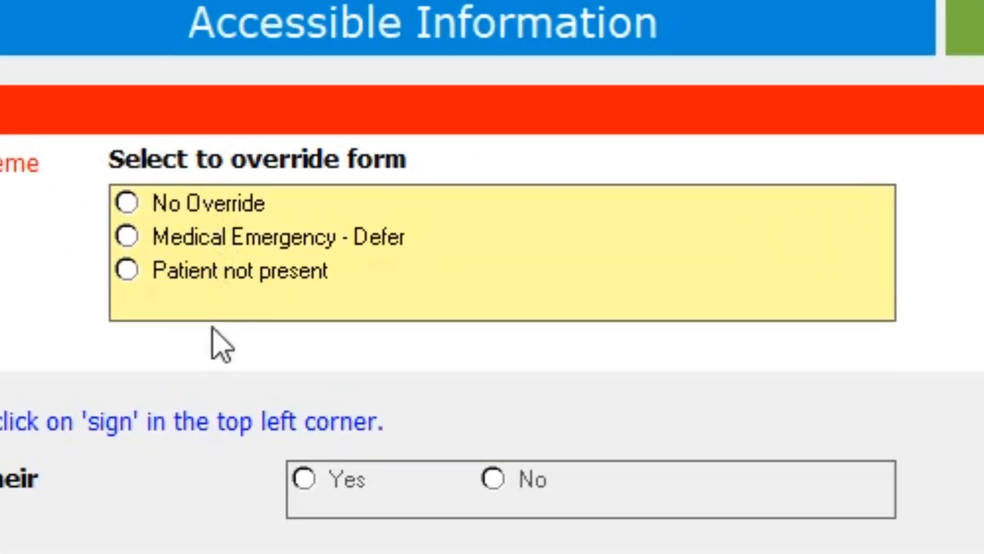
Set the override to No Override, answer Yes to long-term impairment, and tick Autism
left_click(209, 277)
left_click(195, 237)
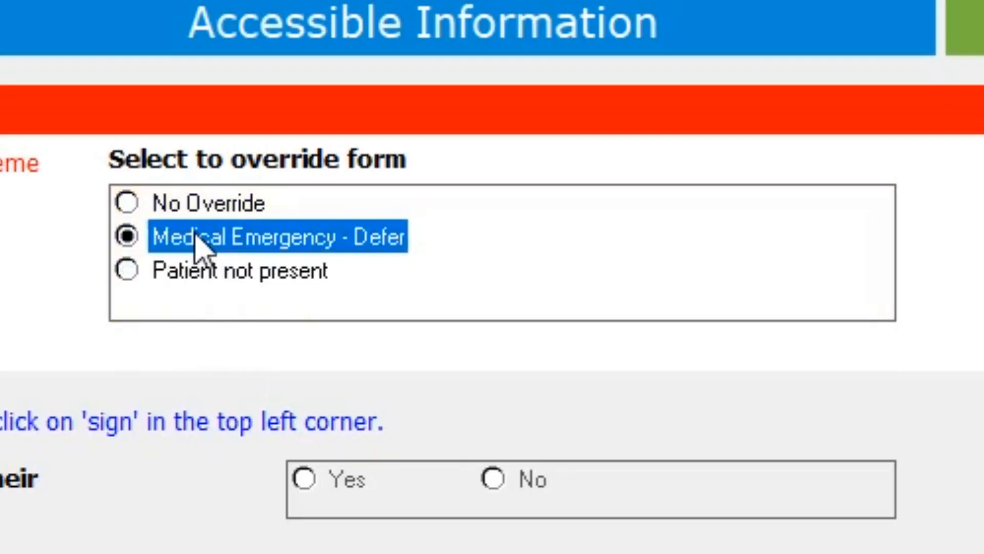
left_click(198, 271)
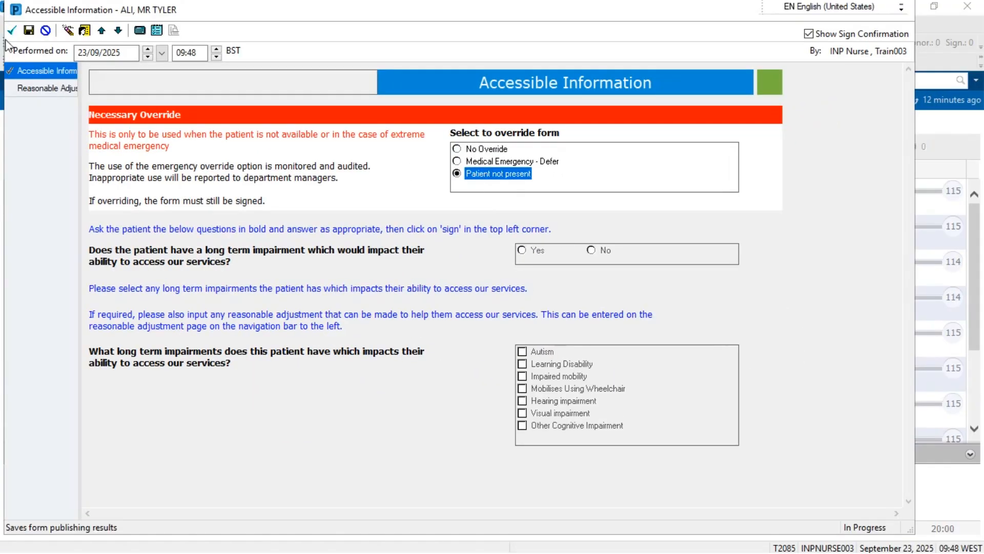
left_click(472, 150)
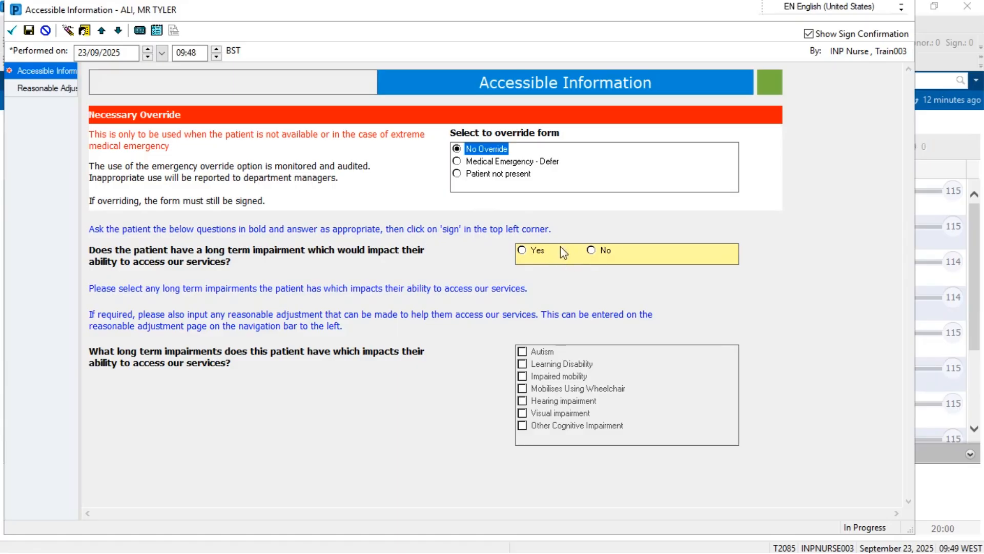
left_click(600, 251)
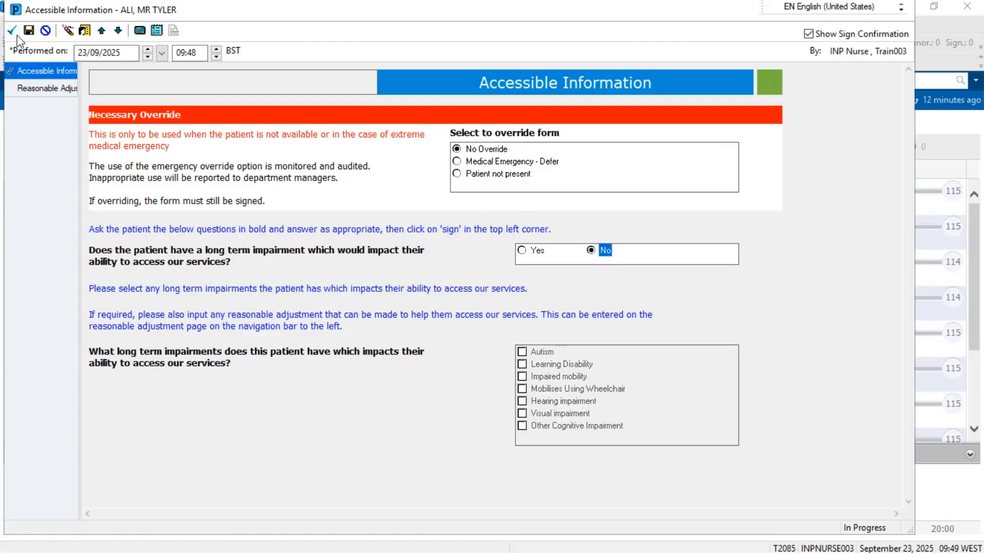
left_click(544, 249)
left_click(545, 353)
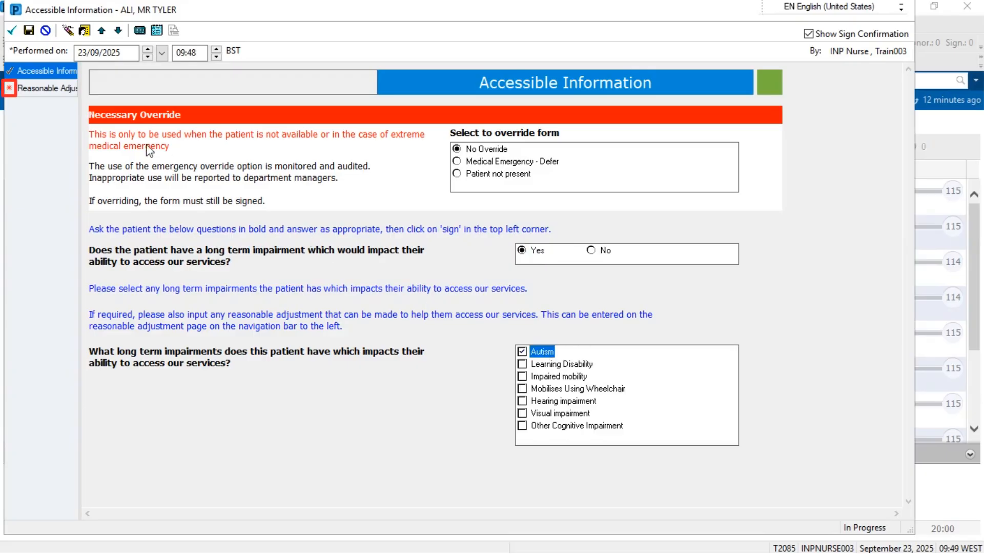
Answer Yes on Reasonable Adjustments, add Requires audible alert, and sign the form
left_click(19, 90)
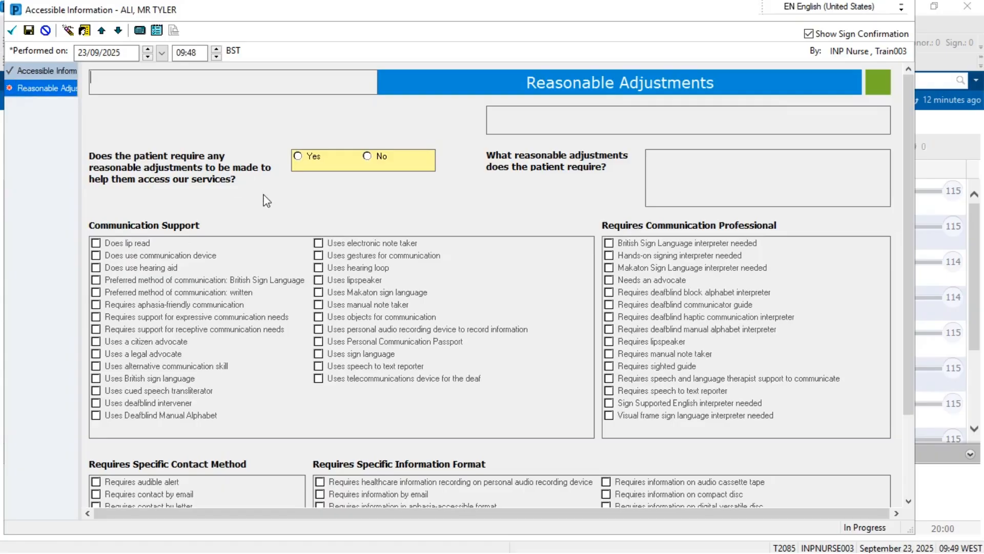
left_click(305, 160)
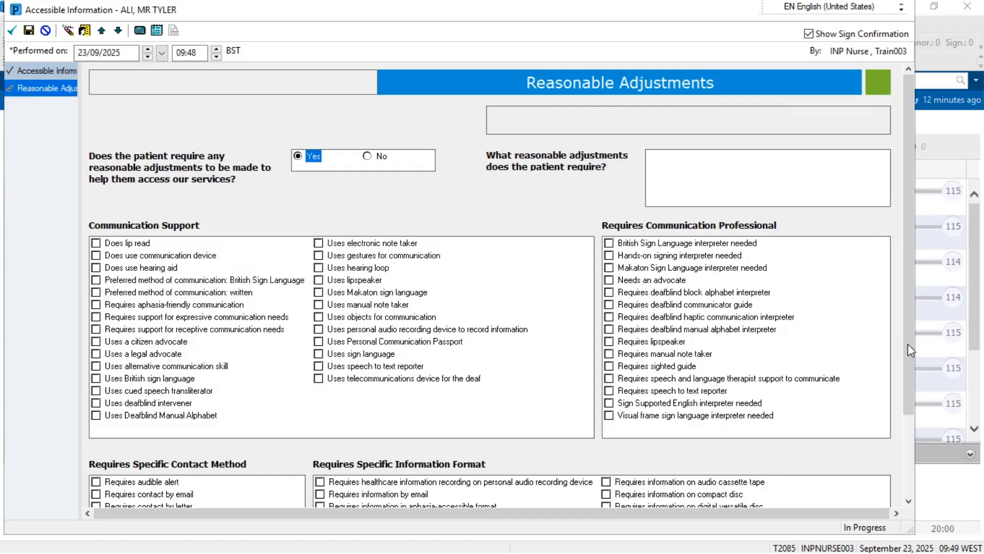
left_click_drag(908, 343, 911, 456)
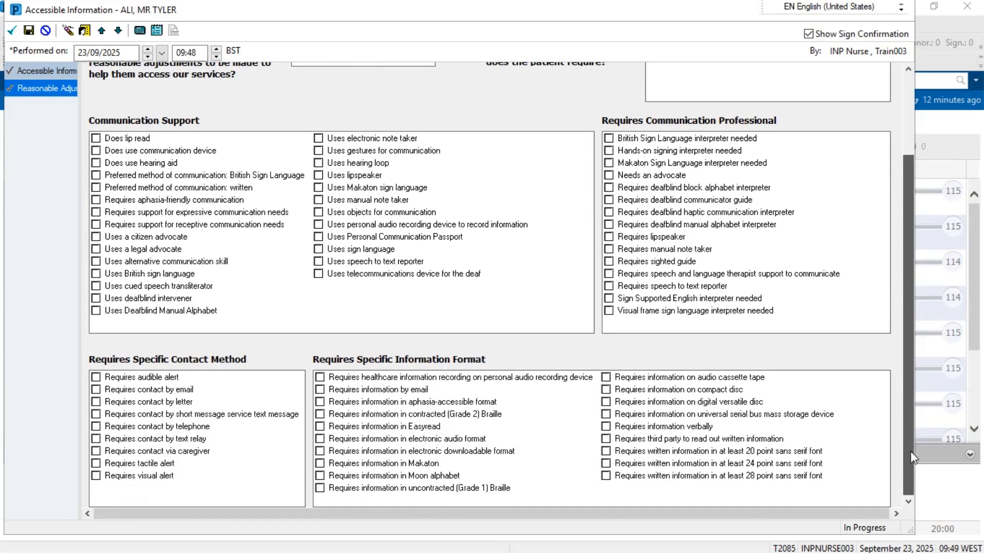
left_click(96, 377)
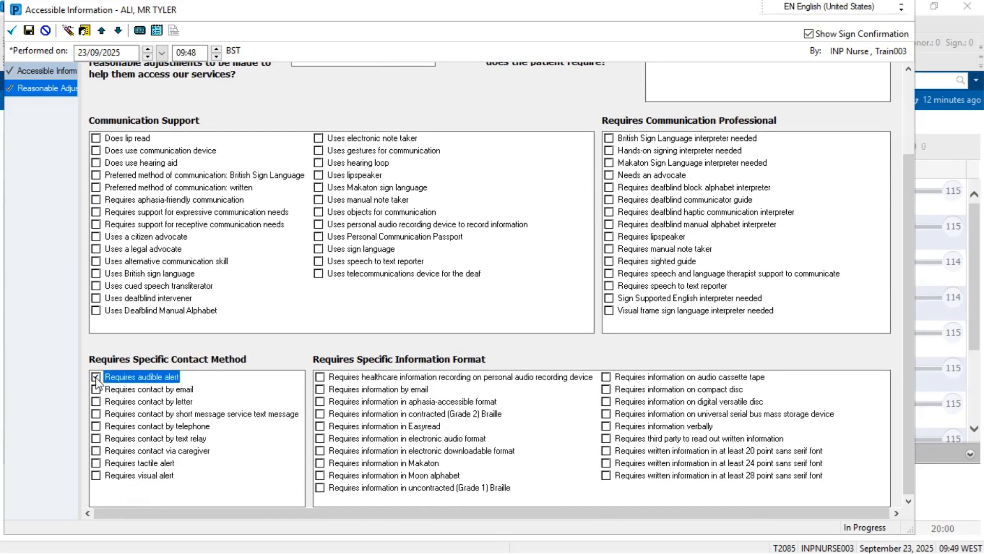
left_click(11, 33)
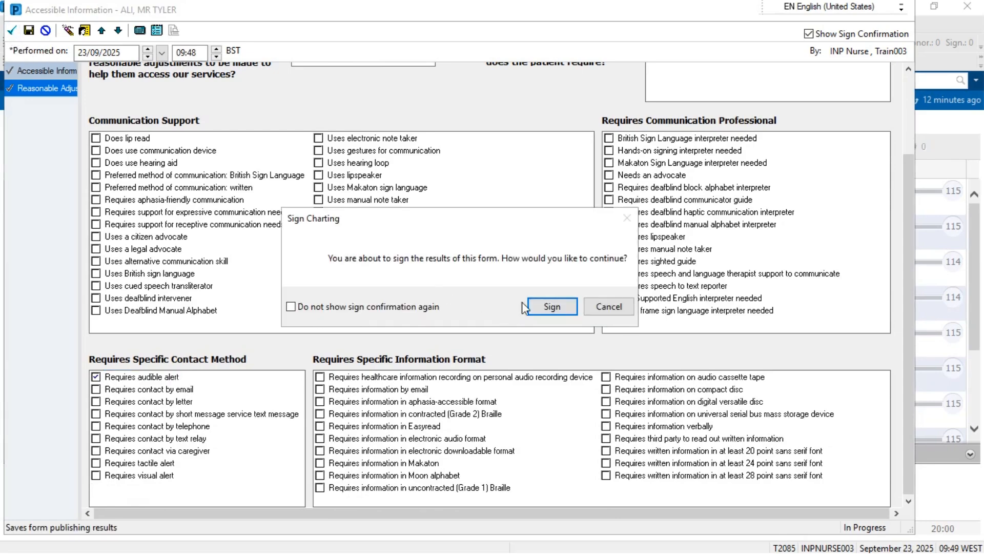
left_click(555, 305)
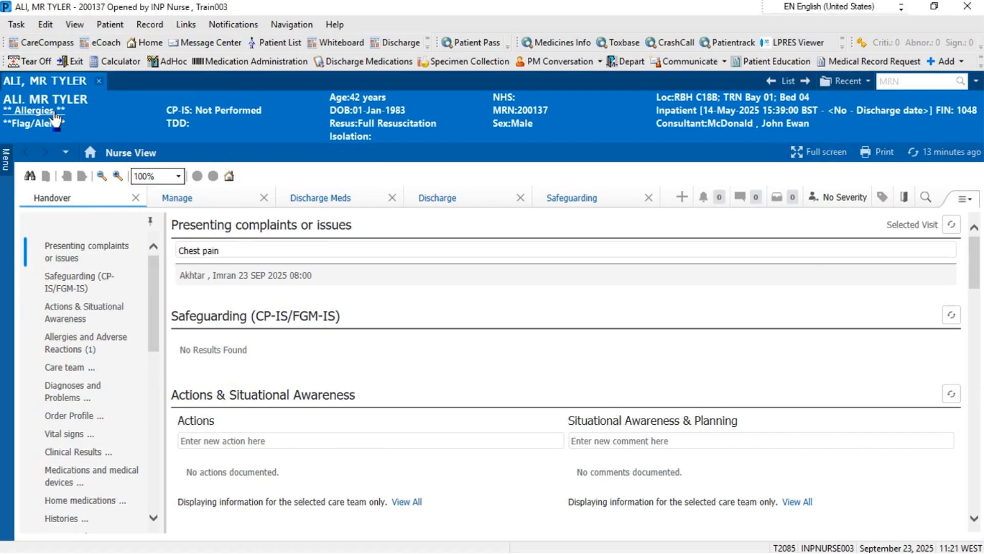
Bring up the patient's allergy list from the banner
left_click(55, 114)
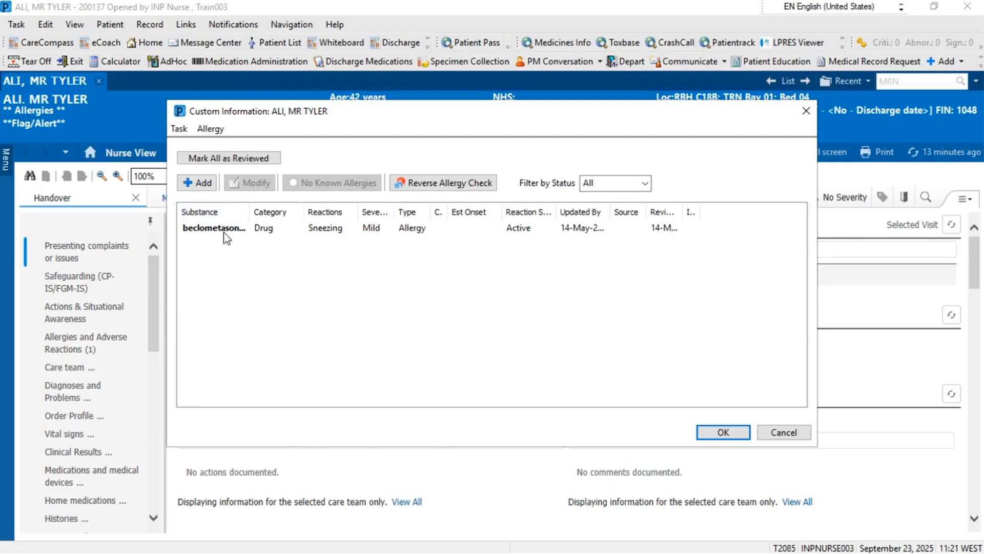
Review the full allergy names, then the flag/problem list with Autism and reasonable adjustments, closing both
left_click_drag(249, 210, 292, 208)
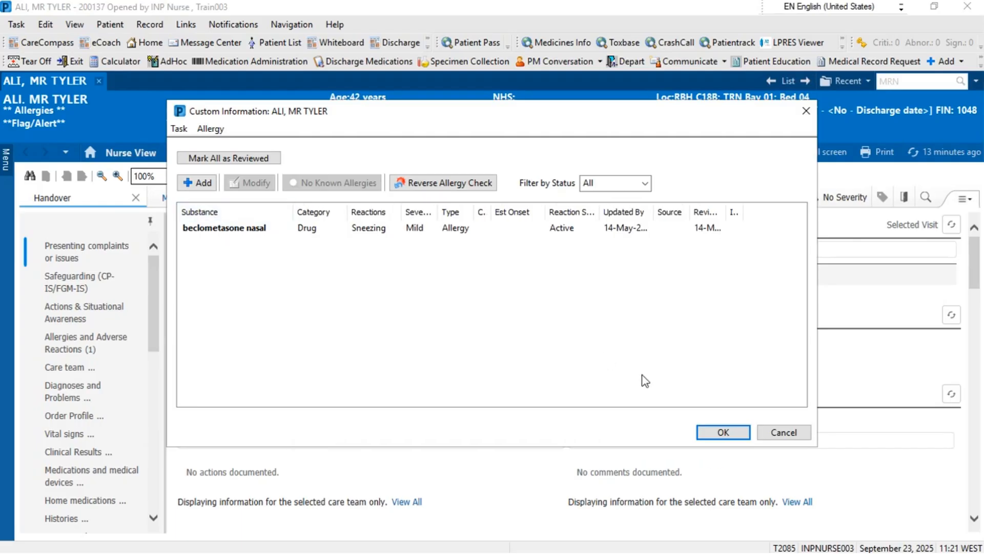
left_click(780, 434)
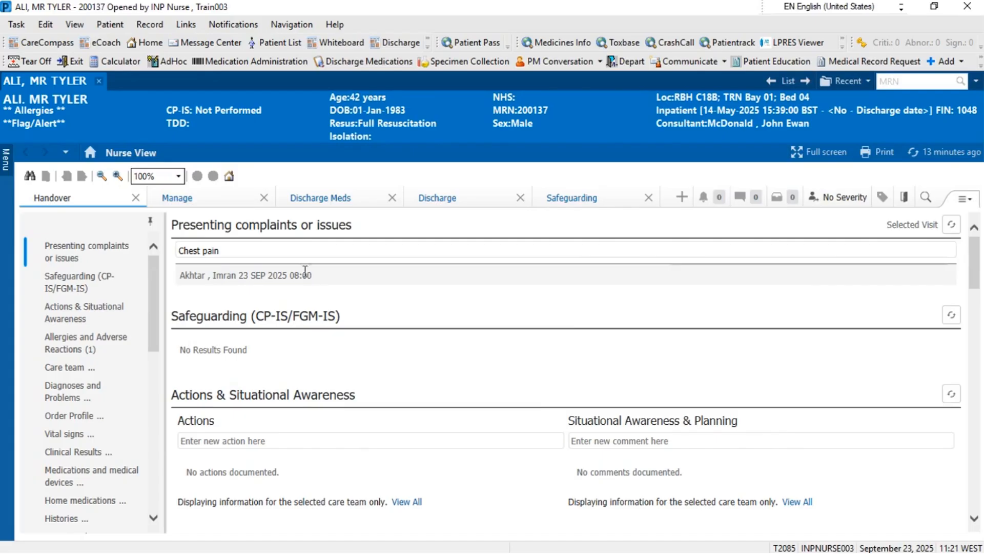
left_click(38, 131)
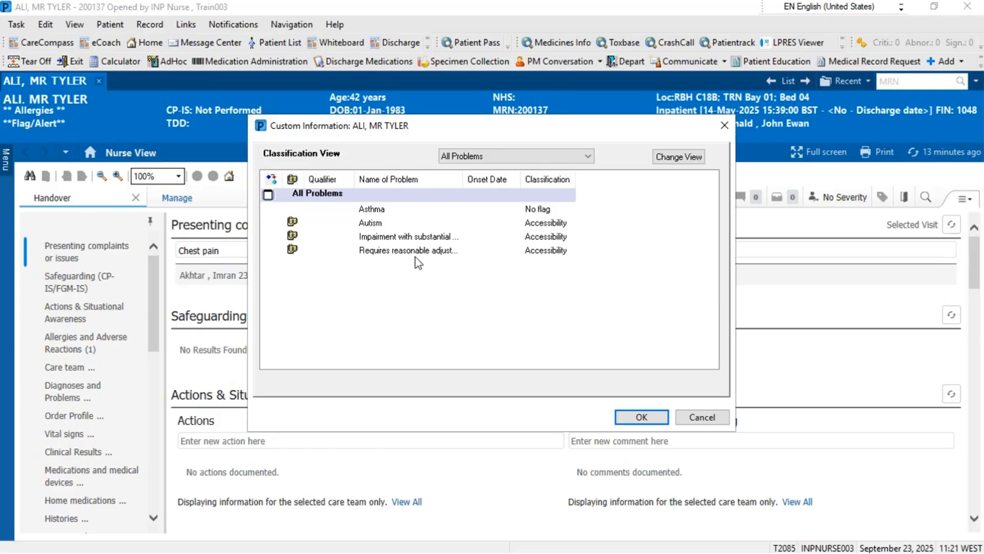
left_click(420, 238)
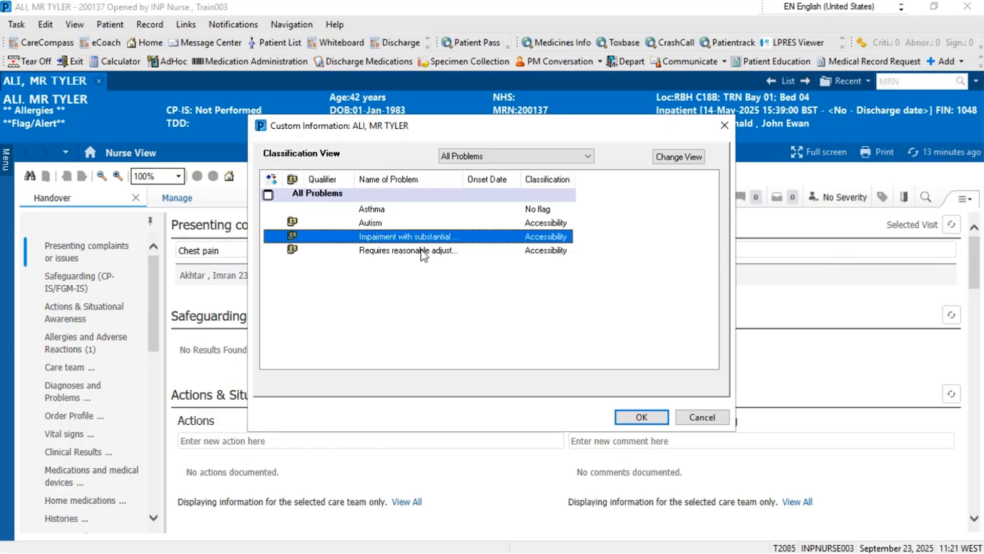
left_click(422, 251)
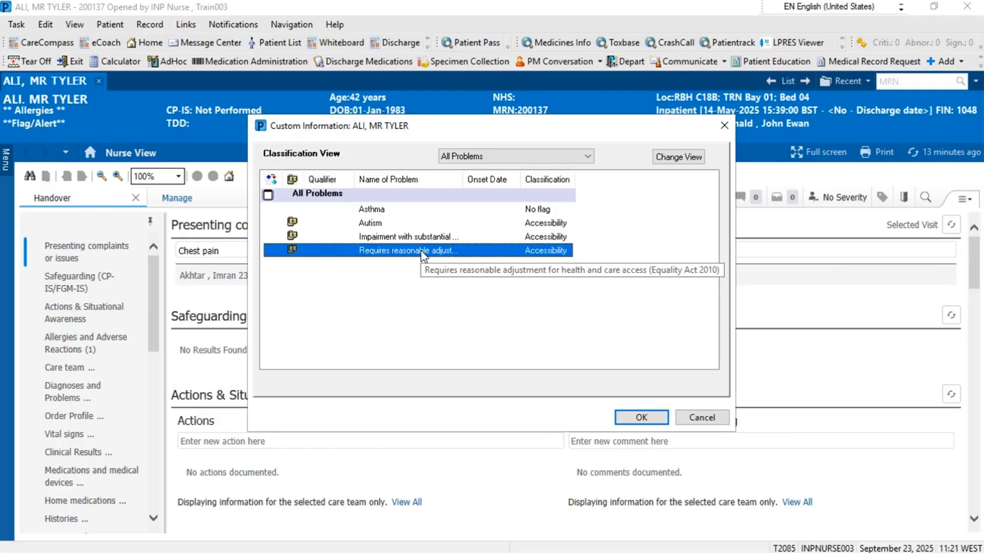
left_click(704, 417)
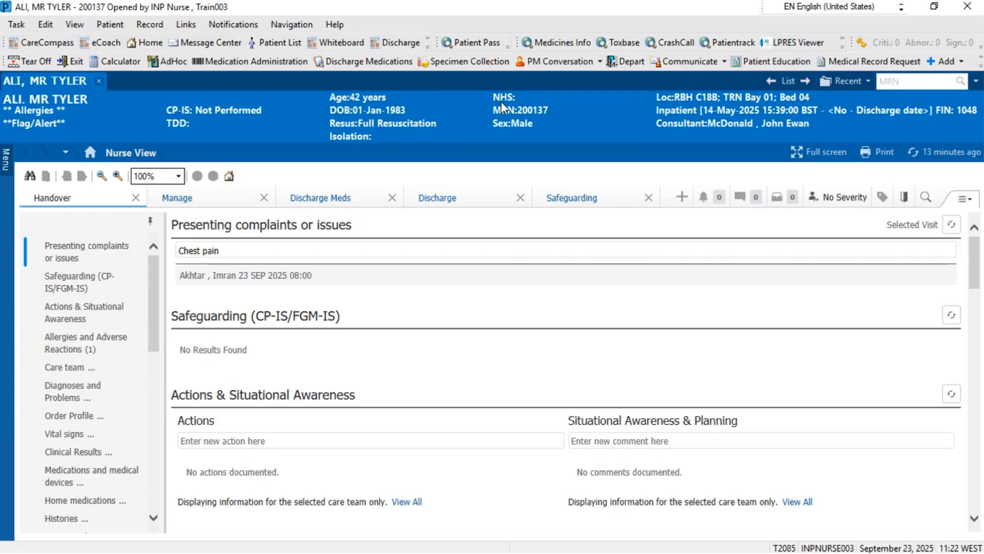
View the inpatient visit's custom information details
left_click(687, 116)
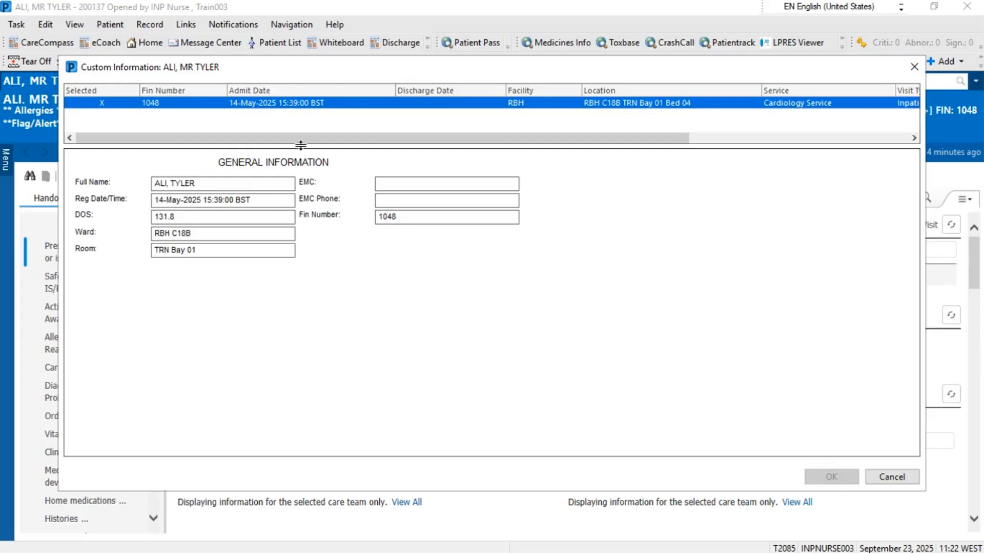
left_click_drag(326, 137, 370, 138)
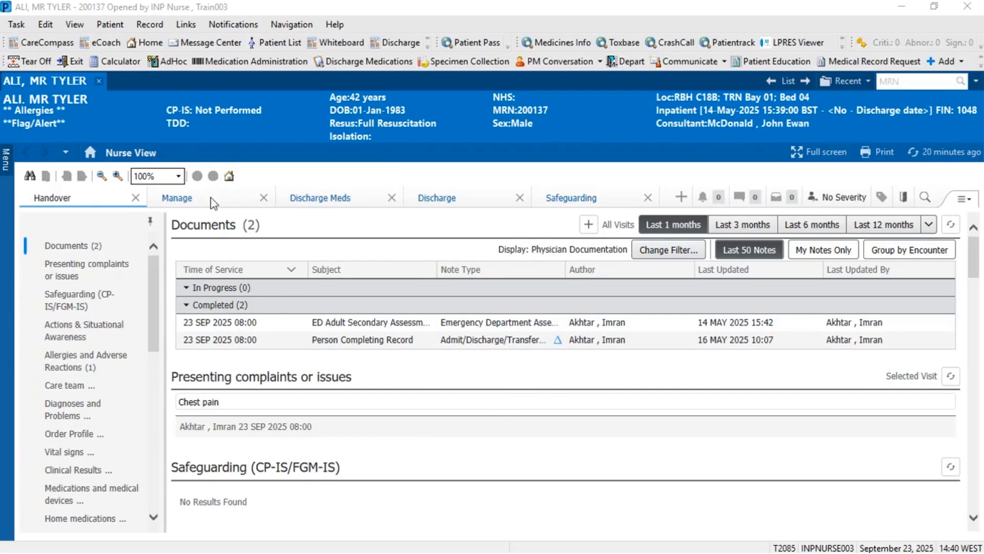
Look through the Manage, Discharge and Safeguarding views, then close Safeguarding
left_click(174, 201)
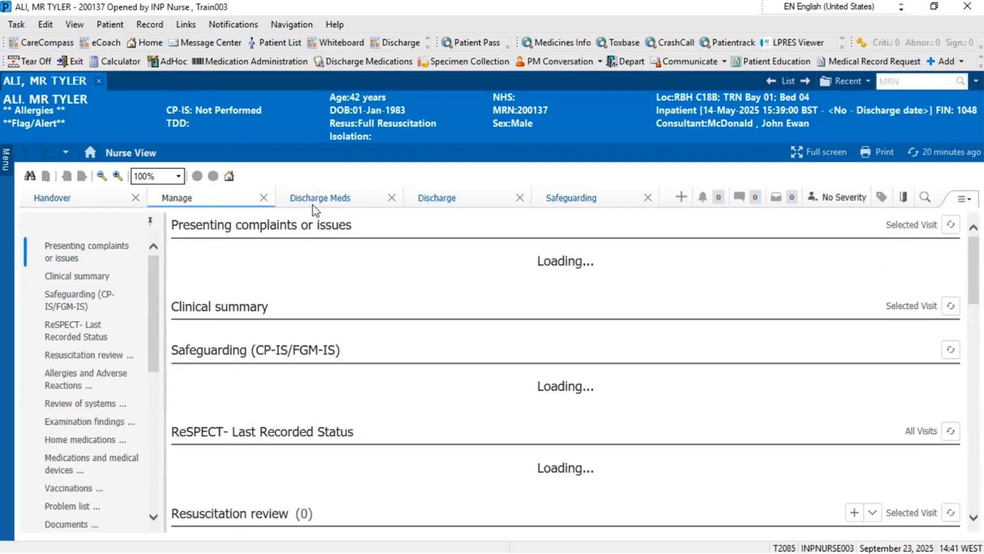
left_click(445, 199)
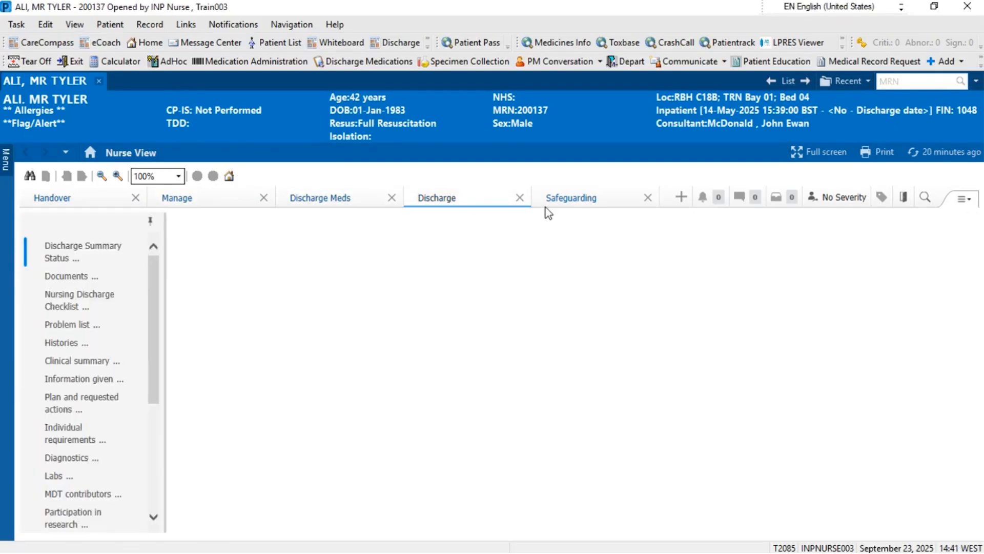
left_click(573, 199)
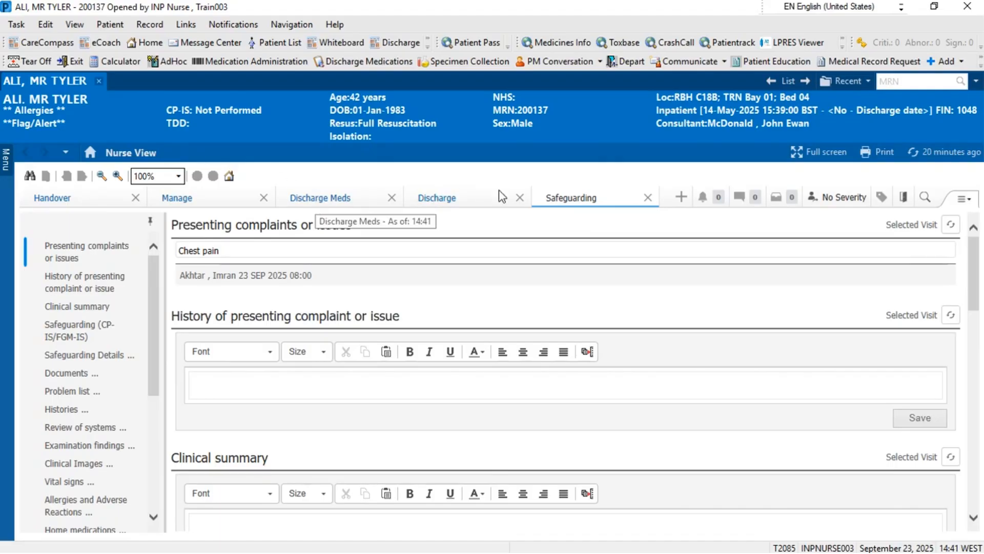
left_click(649, 199)
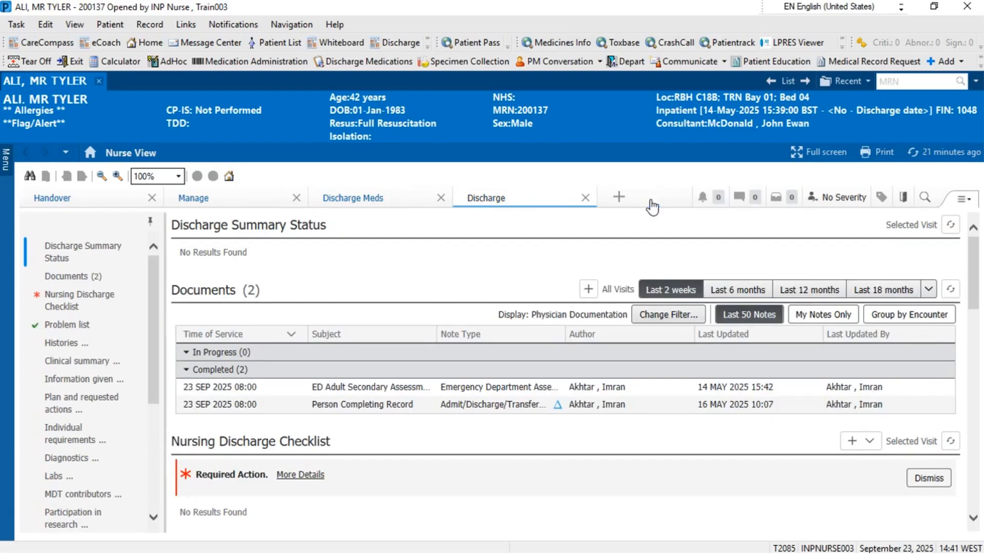
Add a new Outpatient view for the patient
left_click(619, 197)
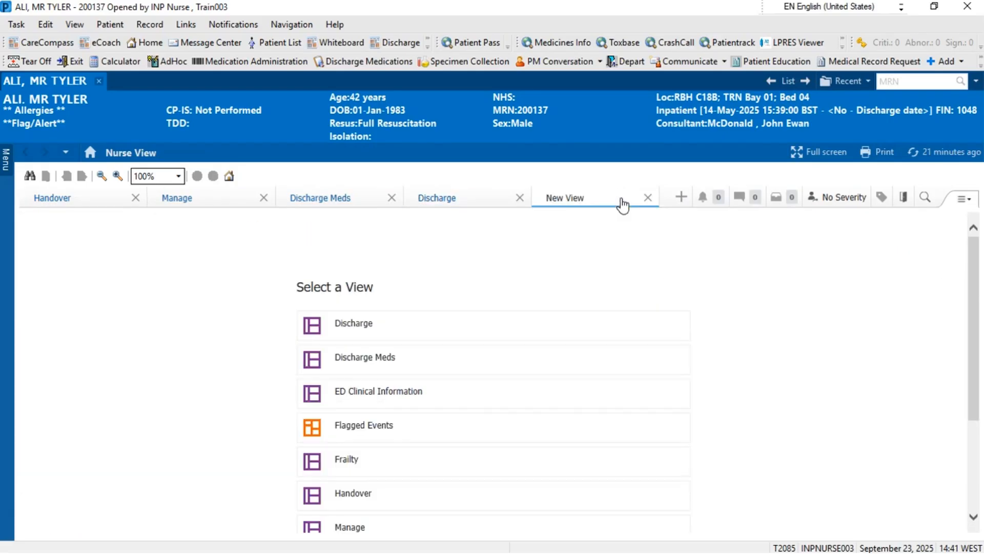
left_click(974, 492)
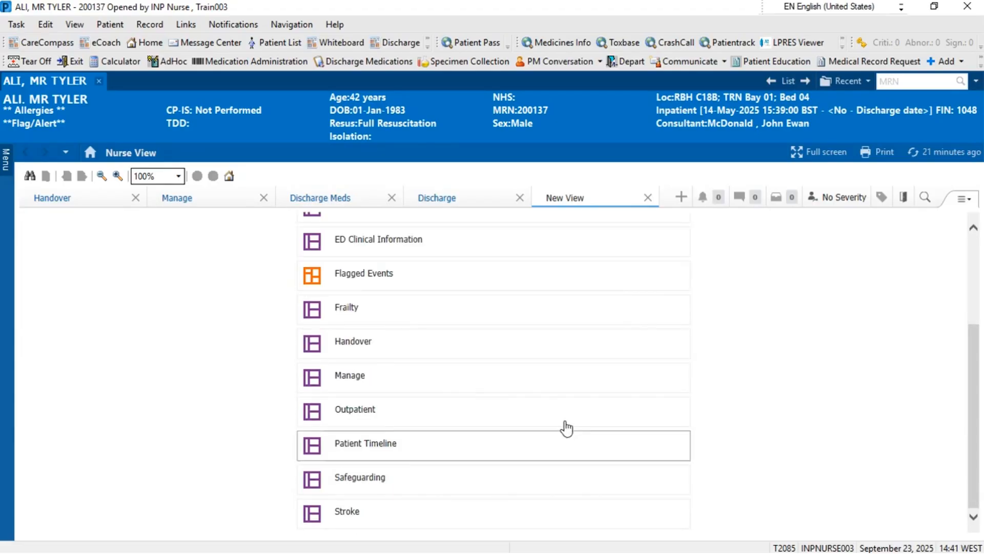
left_click(400, 421)
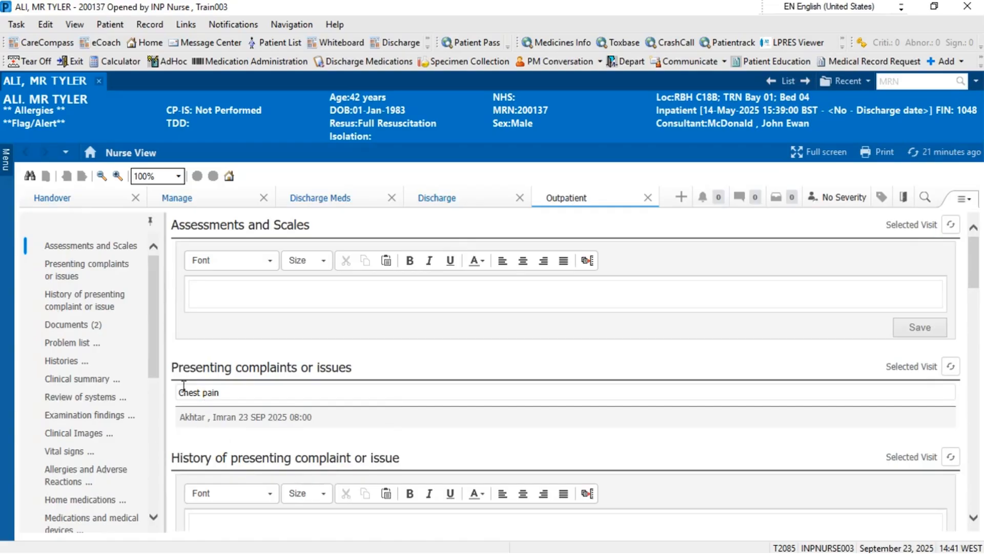
left_click_drag(156, 368, 161, 515)
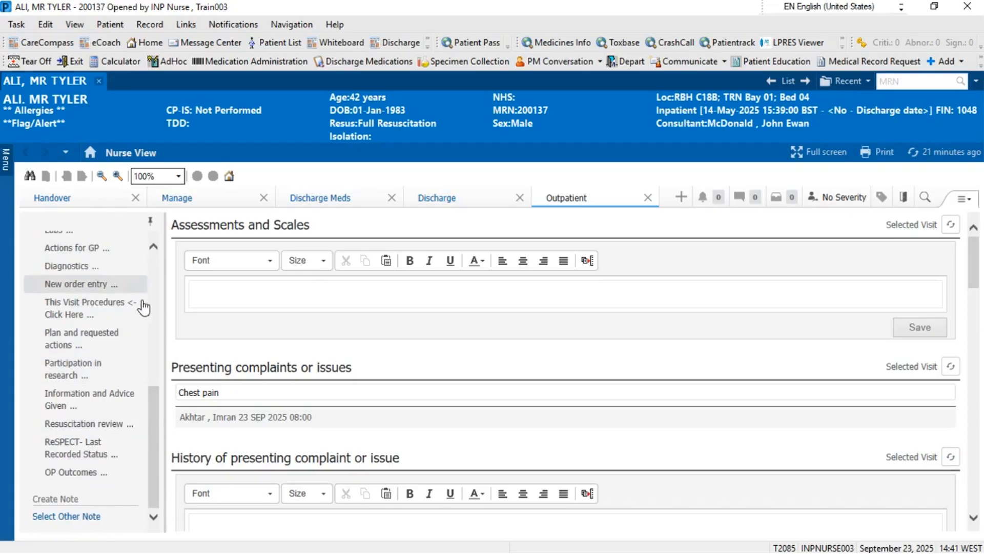
left_click(158, 316)
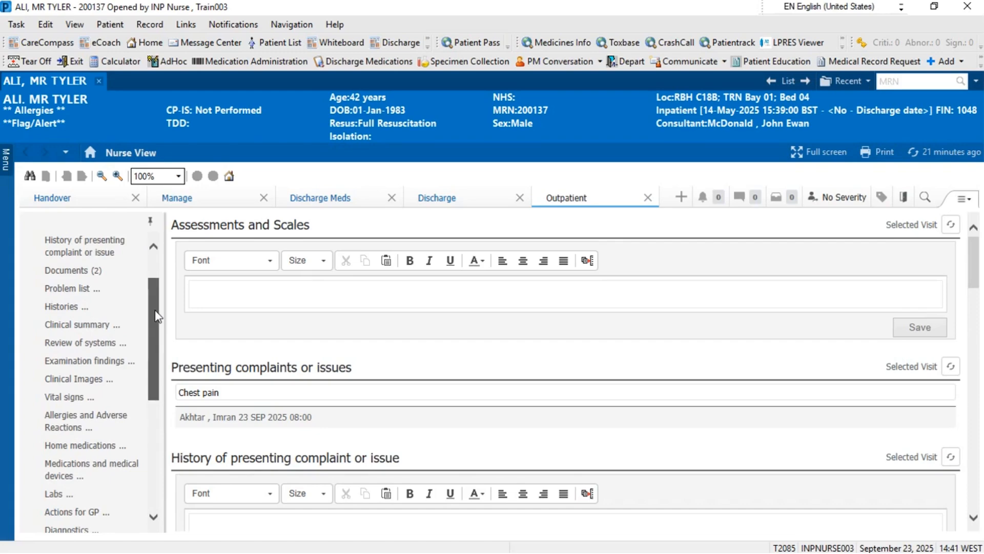
Drag the Documents (2) section above Assessments and Scales in the Outpatient view
left_click(86, 272)
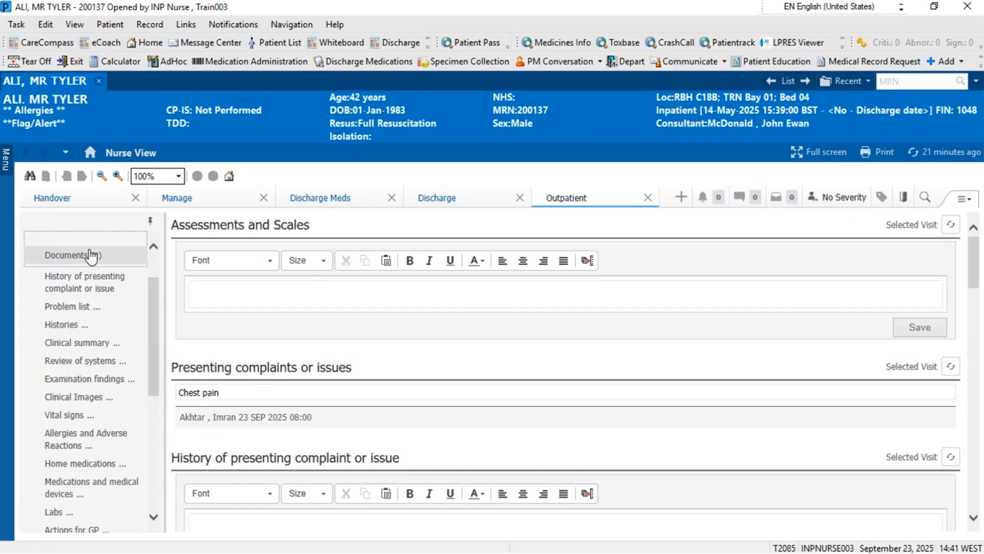
left_click_drag(98, 284, 100, 248)
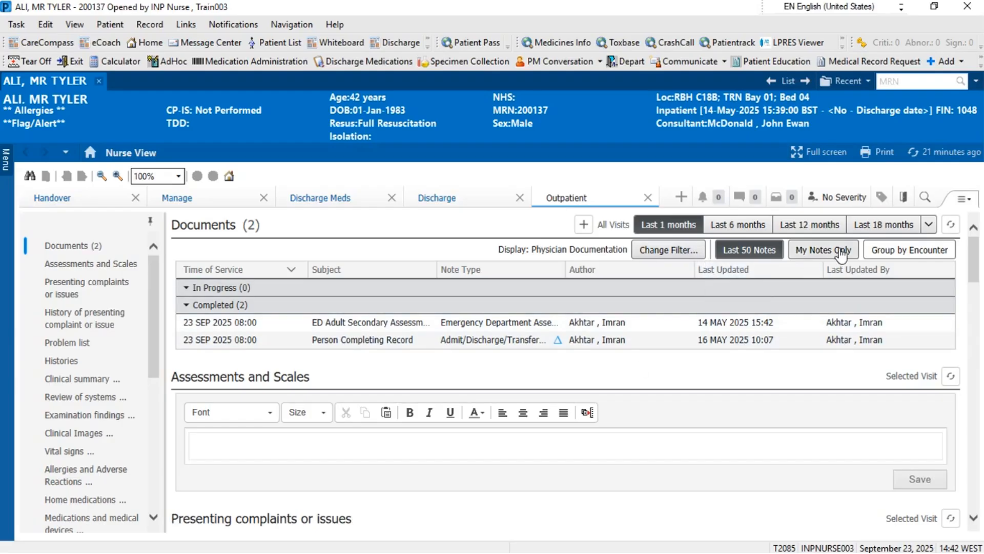
Open the ED Adult Secondary Assessment Form and read all documents with continuous scrolling enabled
left_click(677, 324)
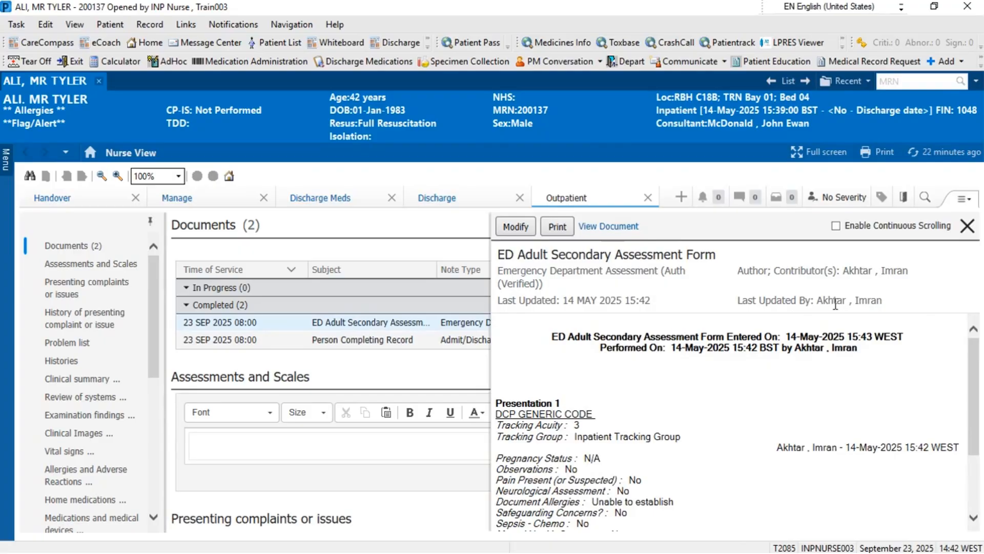
left_click(836, 226)
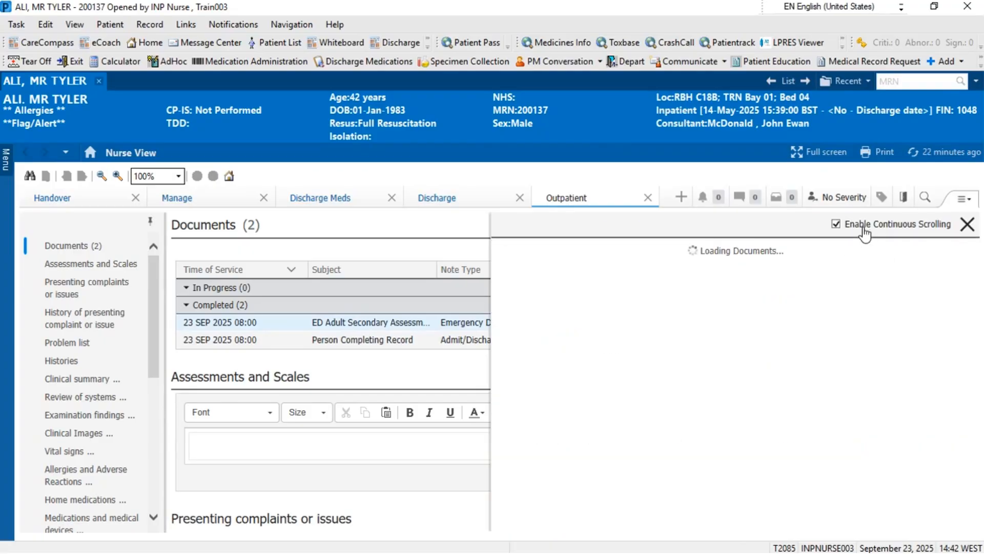
left_click_drag(978, 314, 975, 382)
scroll(975, 414, "down", 3)
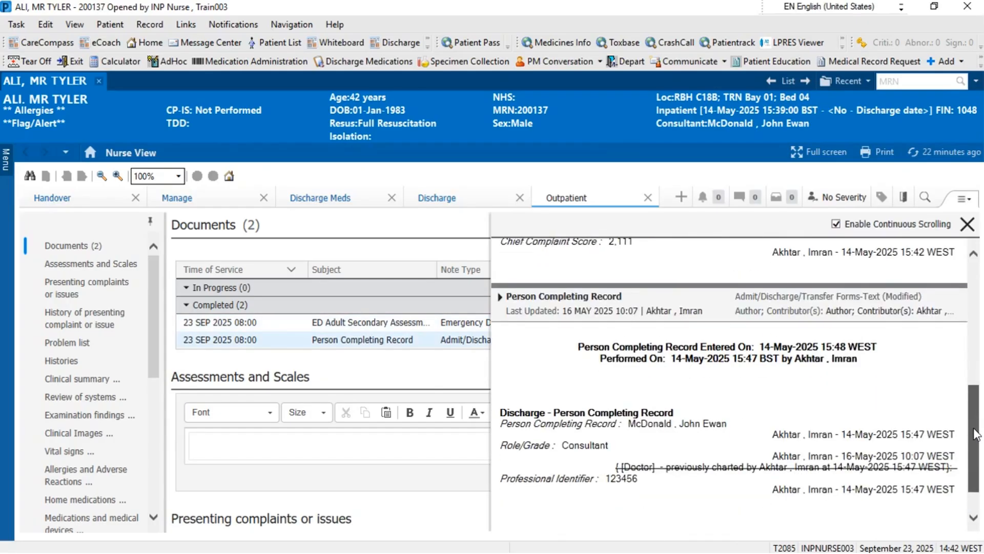
scroll(968, 359, "up", 4)
scroll(968, 359, "up", 4)
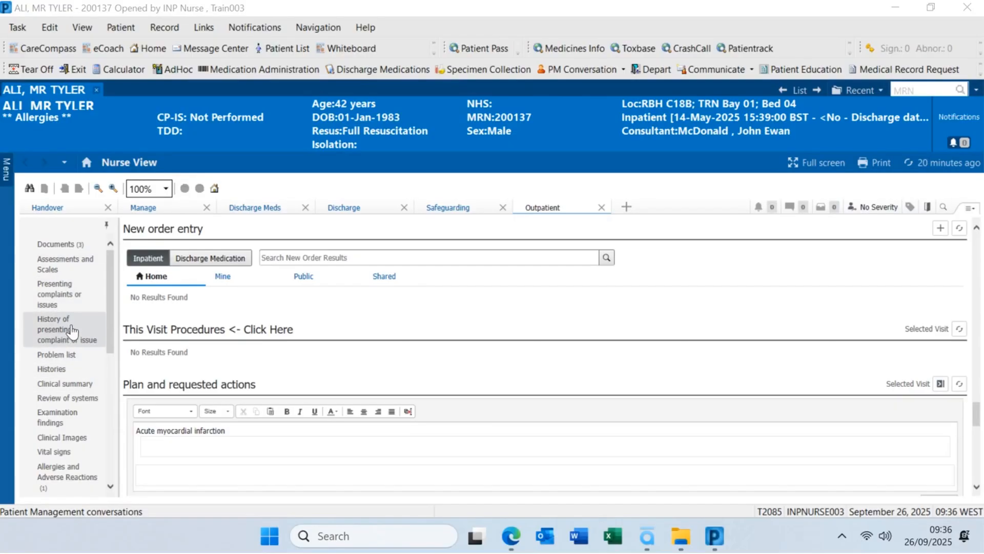
Untick Examination findings under the Page Menu's Components so the Outpatient view no longer shows it
left_click(969, 211)
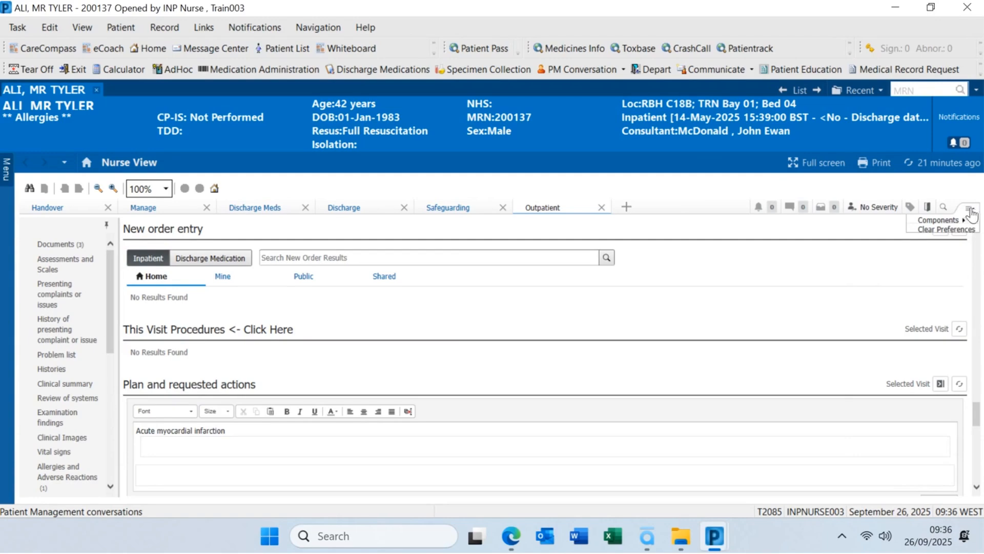
left_click(970, 215)
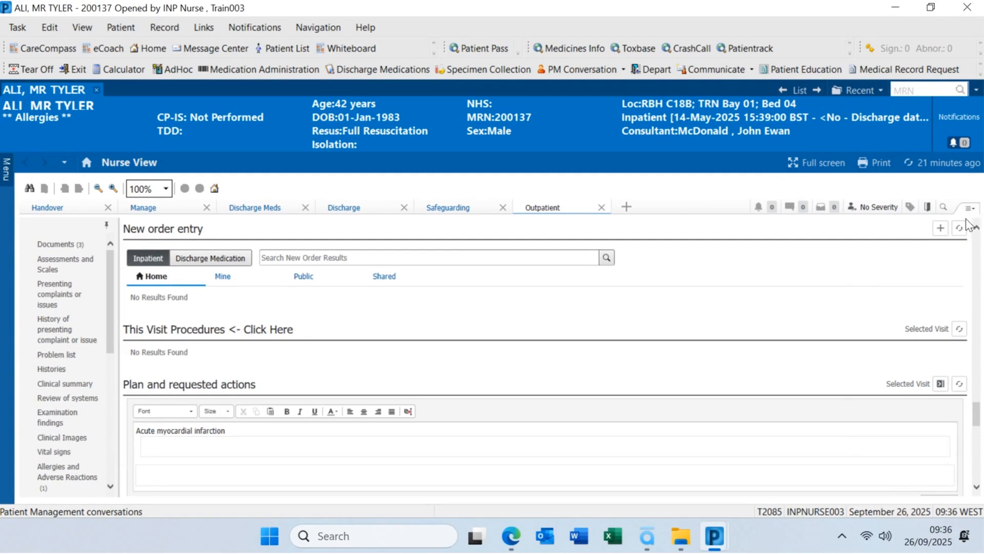
left_click(969, 210)
mouse_move(965, 224)
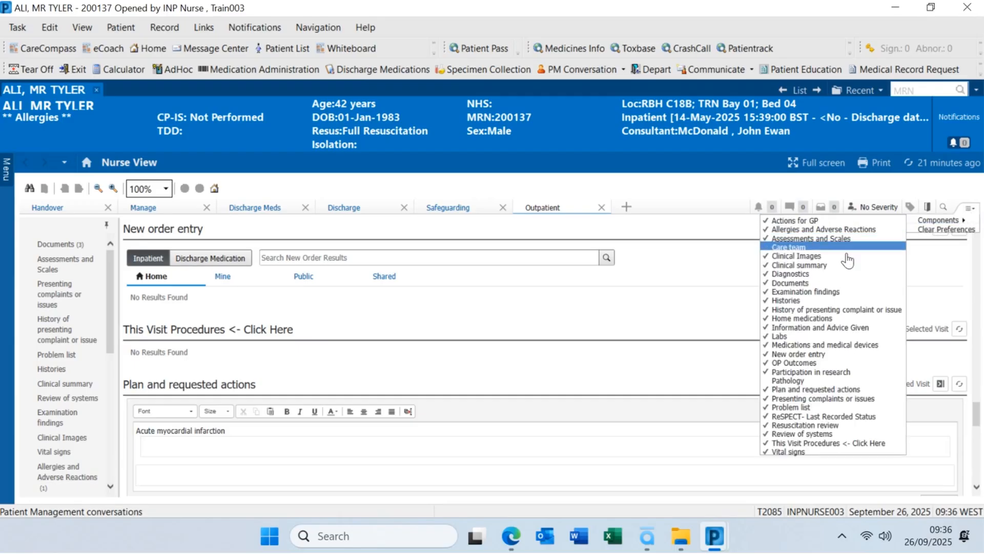
left_click(819, 298)
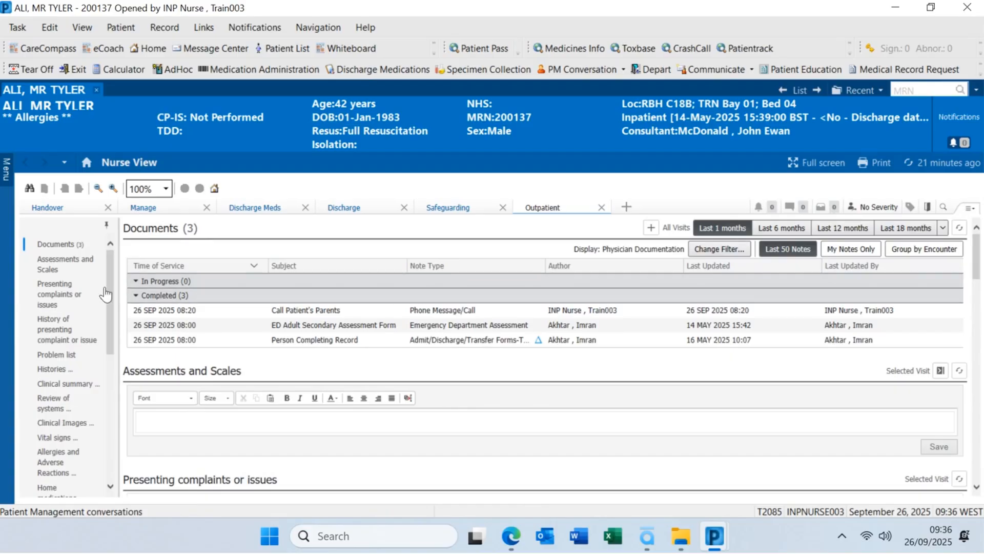
Go through Presenting complaints or issues to the Problem list showing Acute myocardial infarction and Asthma
left_click(73, 296)
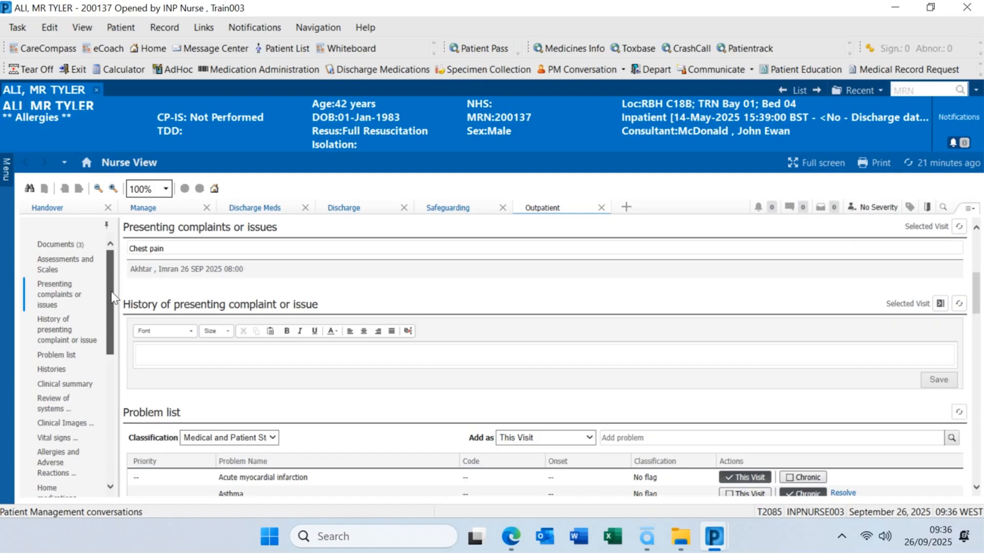
scroll(84, 318, "down", 2)
left_click(86, 326)
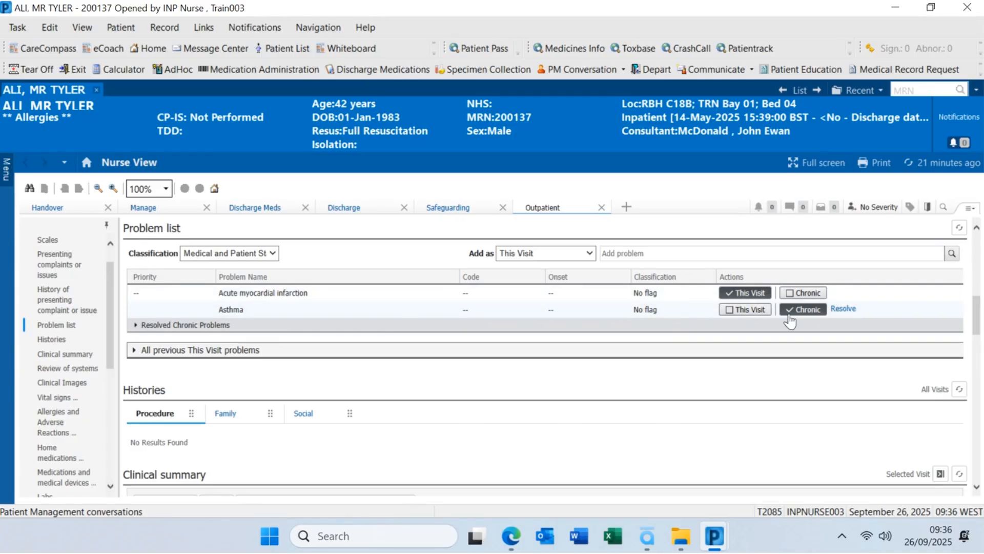
Enter 'rwrh erah ehert hea h.' in the Clinical summary and save it
left_click(71, 354)
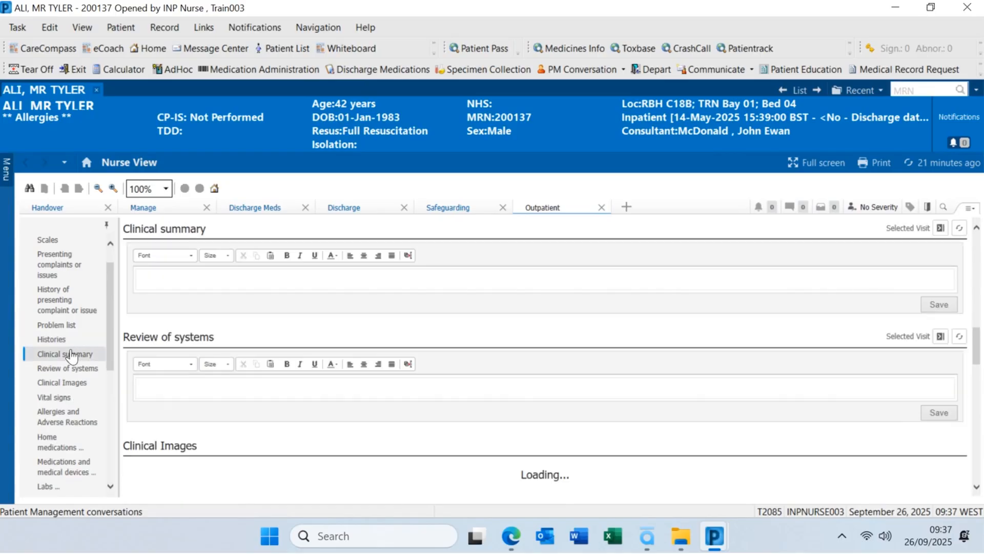
left_click(174, 279)
type("r")
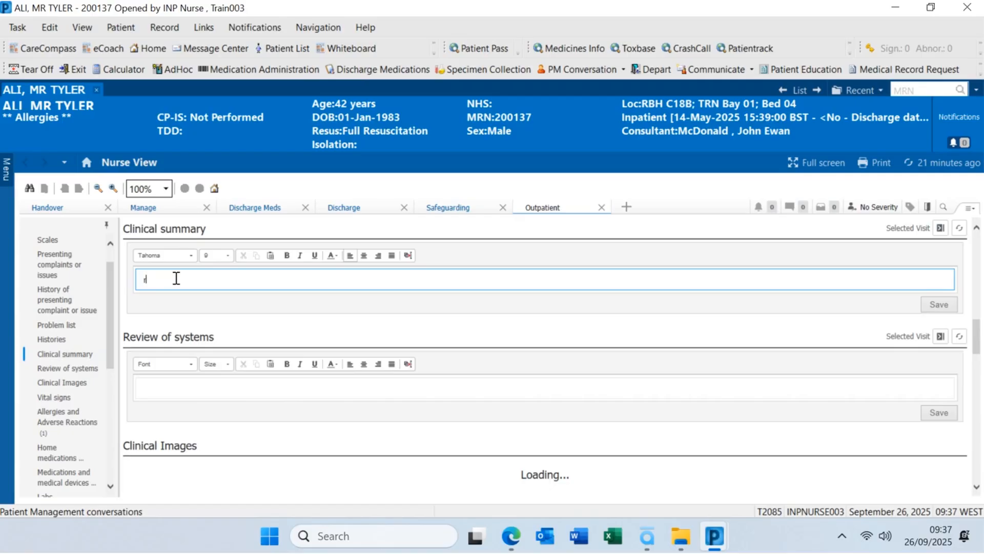
type("wrh erah ehert hea h")
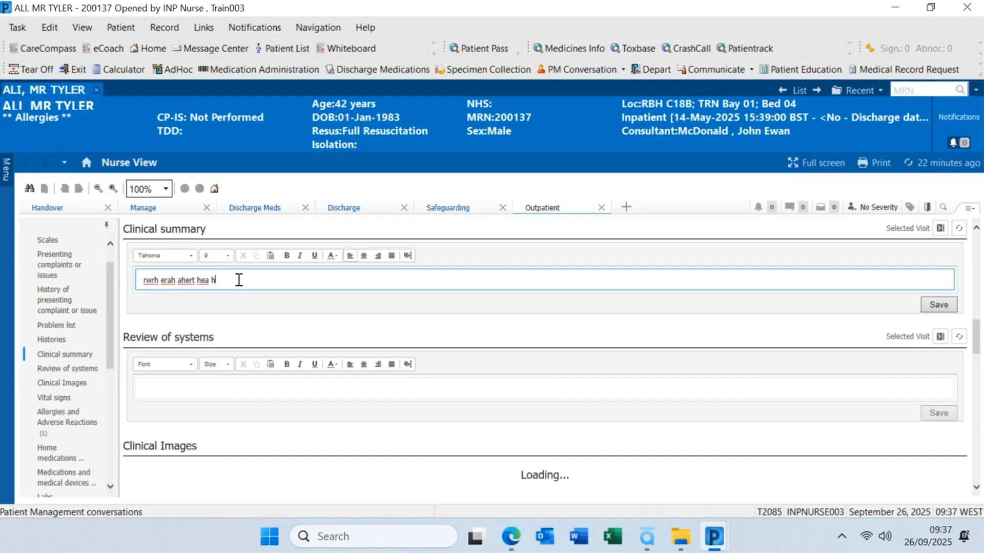
type(".")
left_click(943, 306)
Trim the Clinical summary text to 'rwrh erah a.' and save it again
left_click(225, 278)
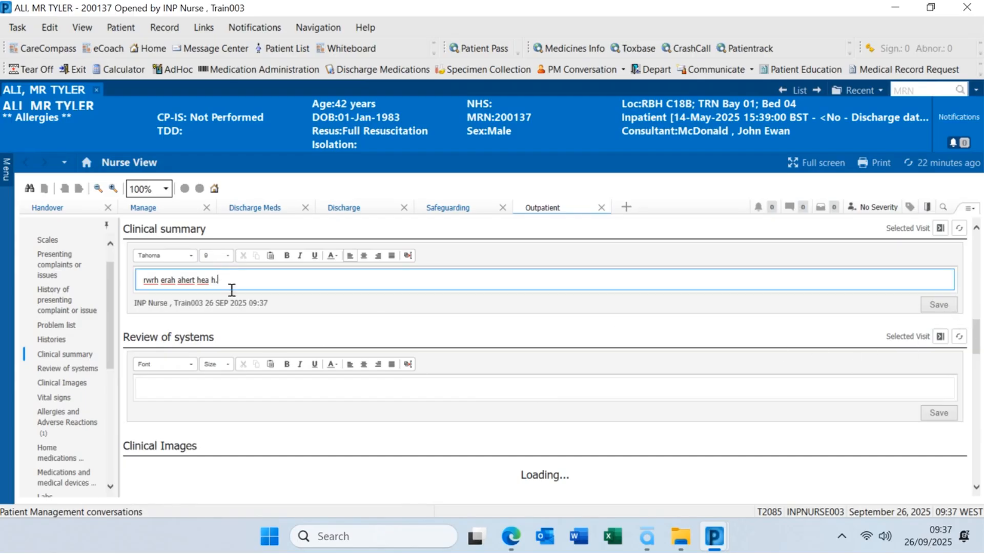
key("BackSpace")
key("BackSpace")
key("BackSpace")
key("BackSpace")
key("BackSpace")
key("BackSpace")
key("BackSpace")
key("BackSpace")
key("BackSpace")
key("BackSpace")
key("BackSpace")
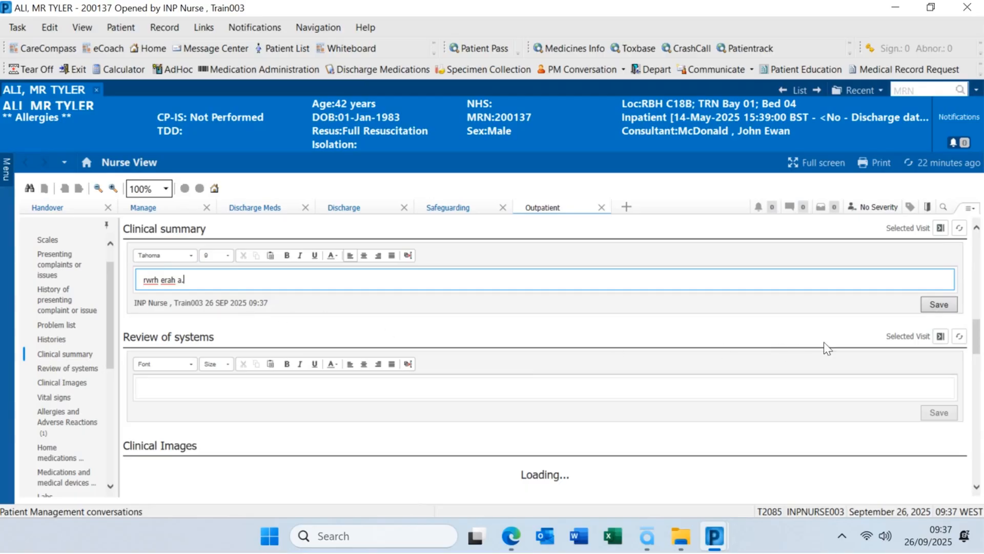
left_click(952, 307)
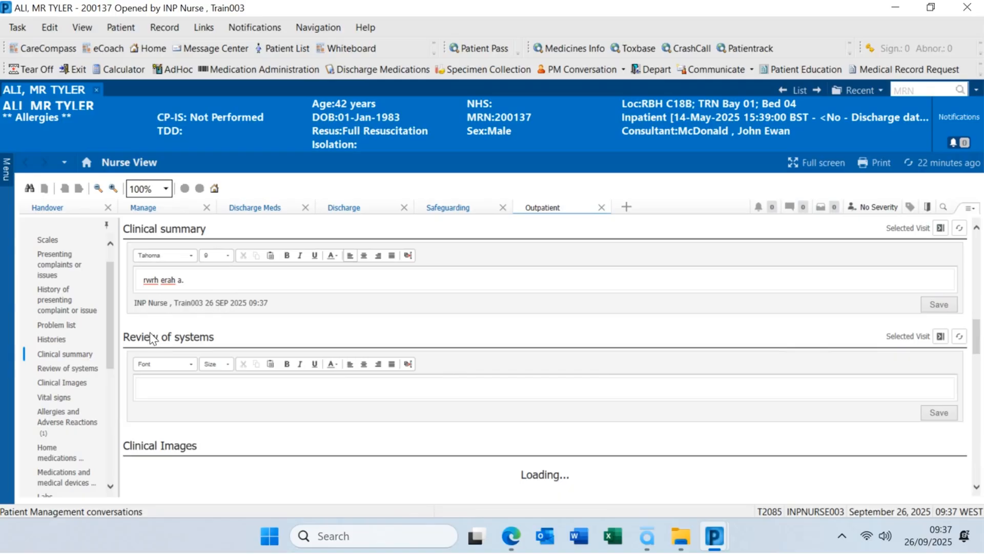
Look over the Vital signs, then the Home medications and Medications and medical devices sections
left_click(72, 400)
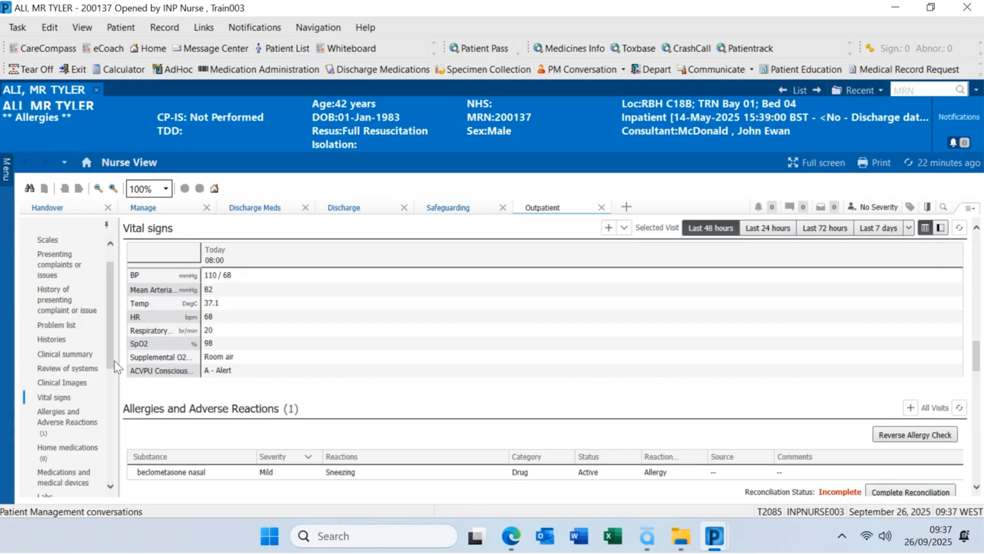
scroll(97, 374, "down", 2)
left_click(91, 393)
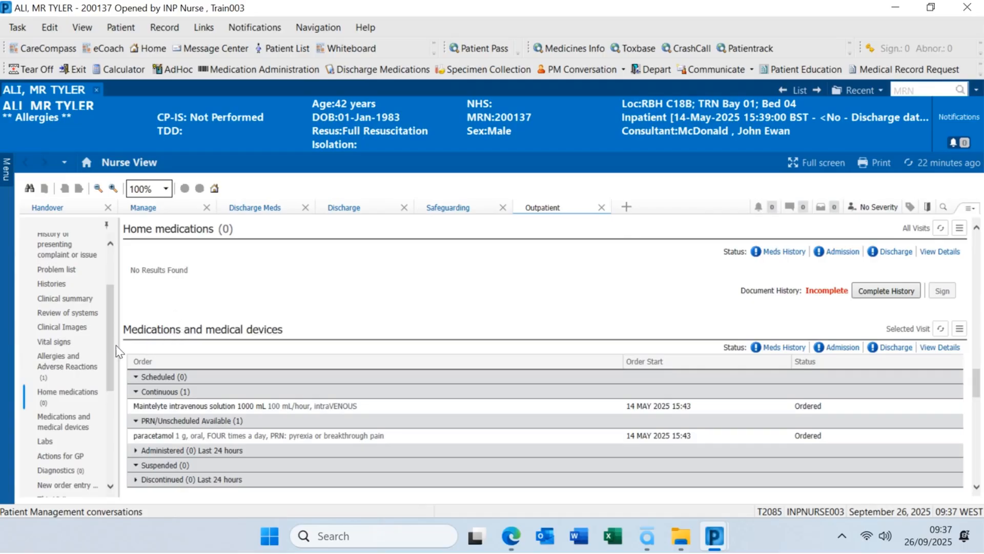
scroll(110, 346, "down", 3)
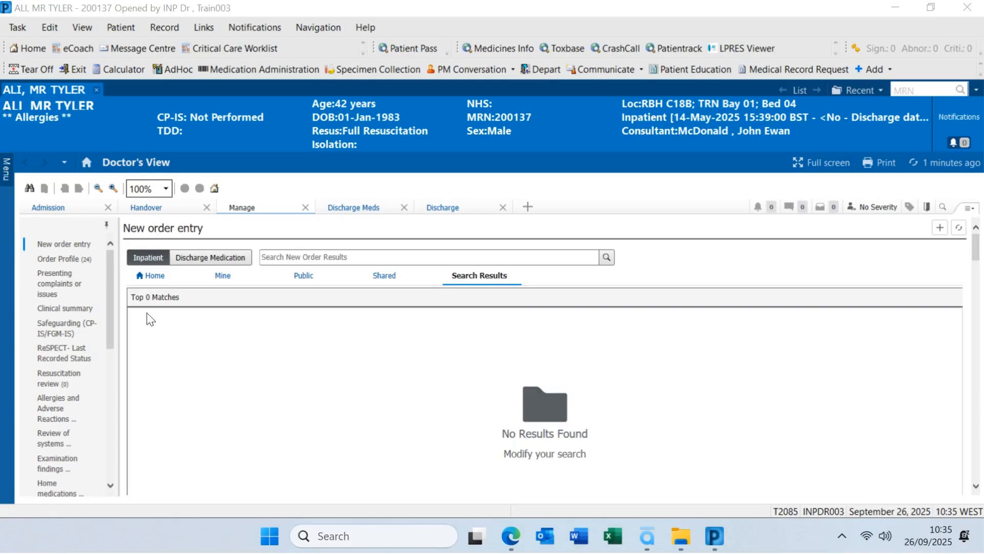
Search New order entry for x-ray orders using 'xr'
left_click(80, 250)
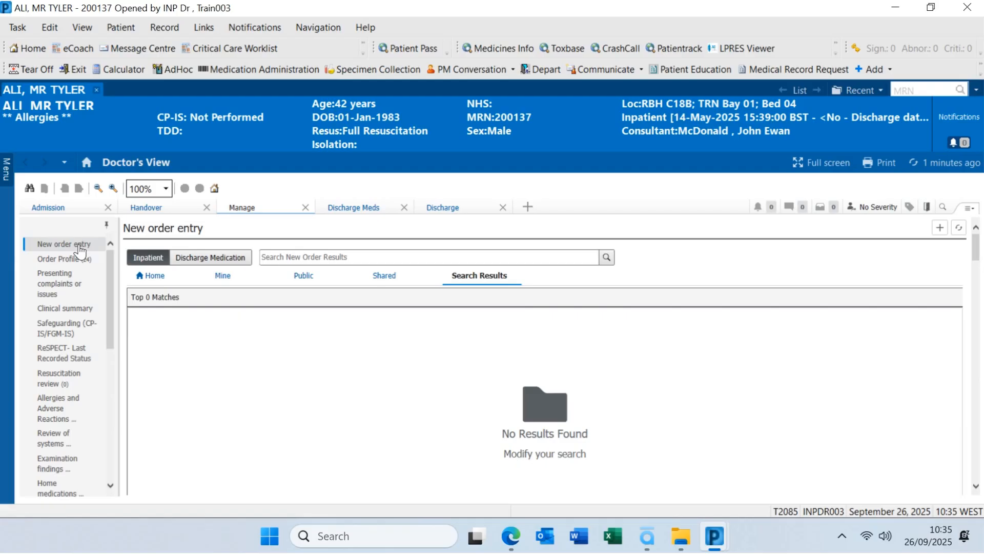
left_click(276, 252)
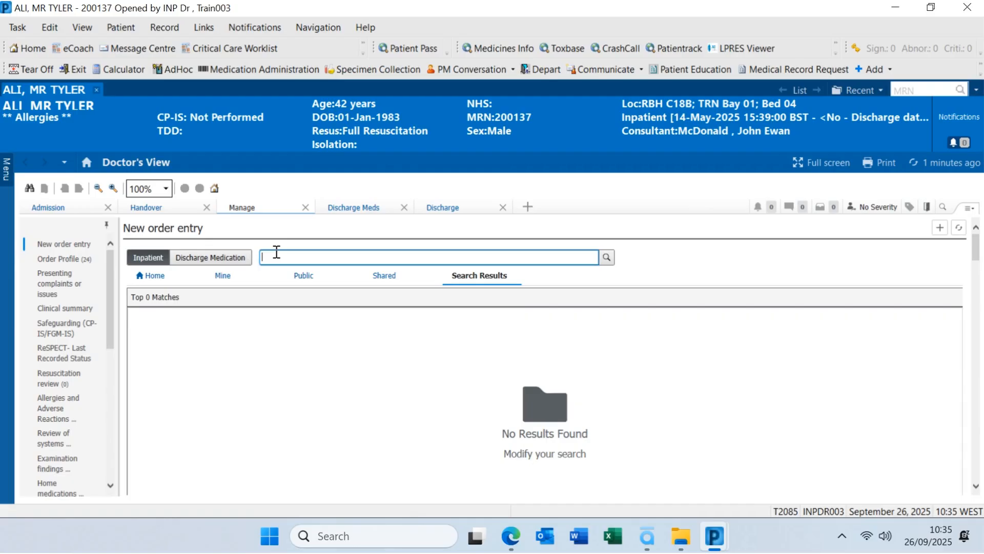
type("xr")
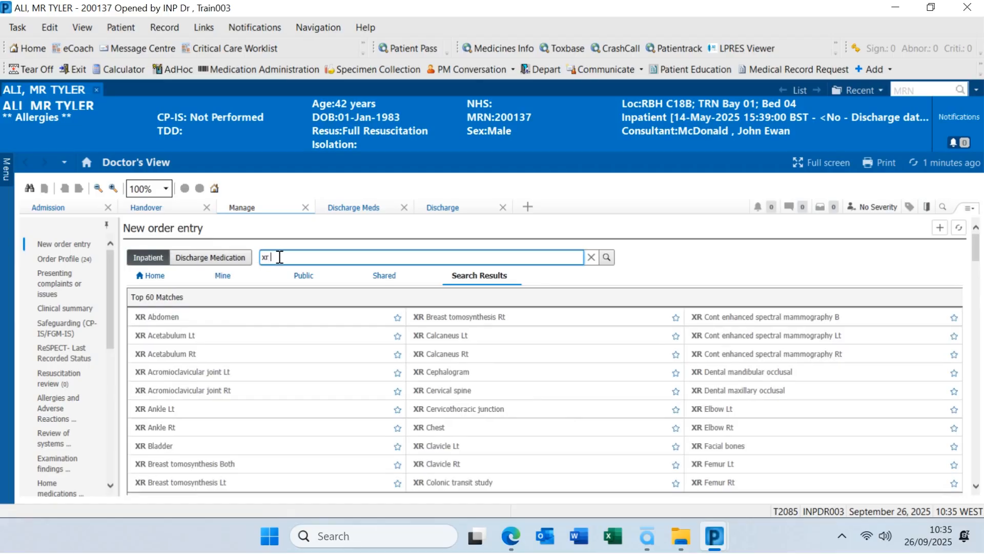
left_click_drag(280, 257, 259, 257)
type("us")
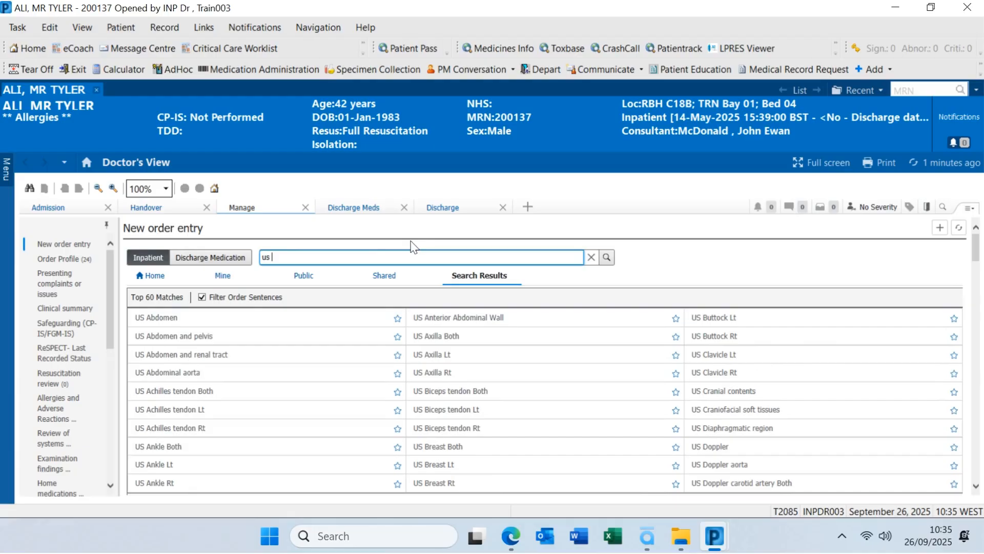
left_click_drag(274, 257, 228, 253)
type("xr")
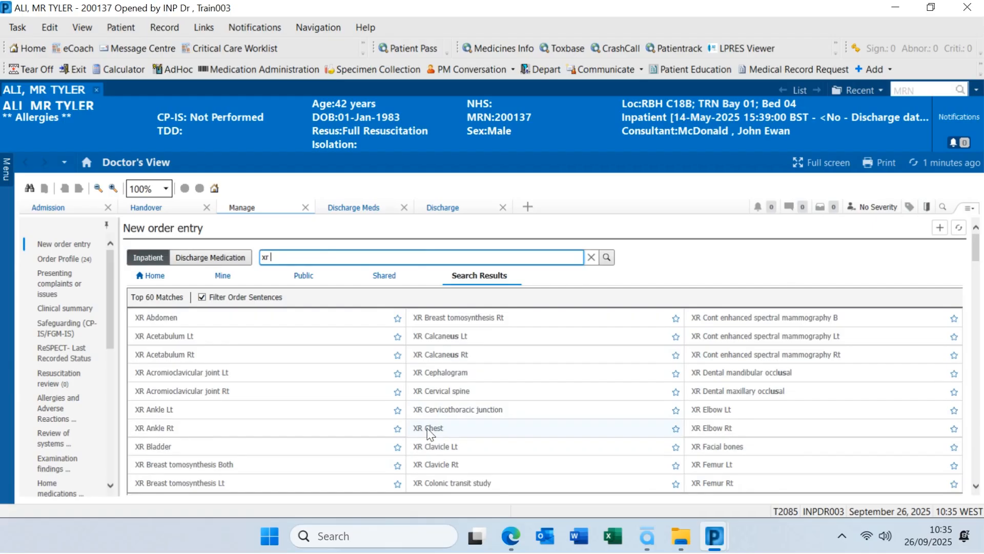
Add XR Chest to the pending orders and bring up the orders awaiting signature
left_click(450, 428)
left_click(451, 431)
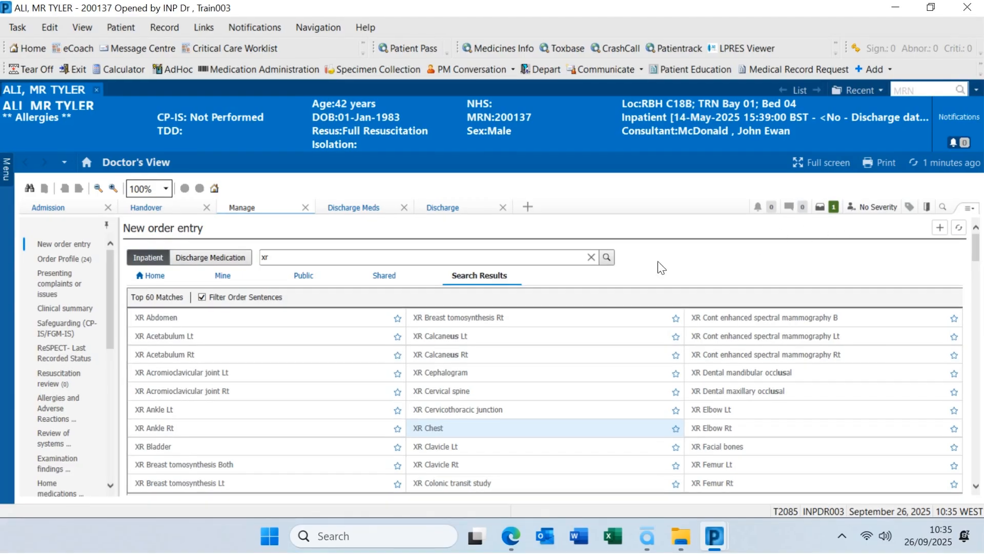
left_click(435, 432)
left_click(823, 208)
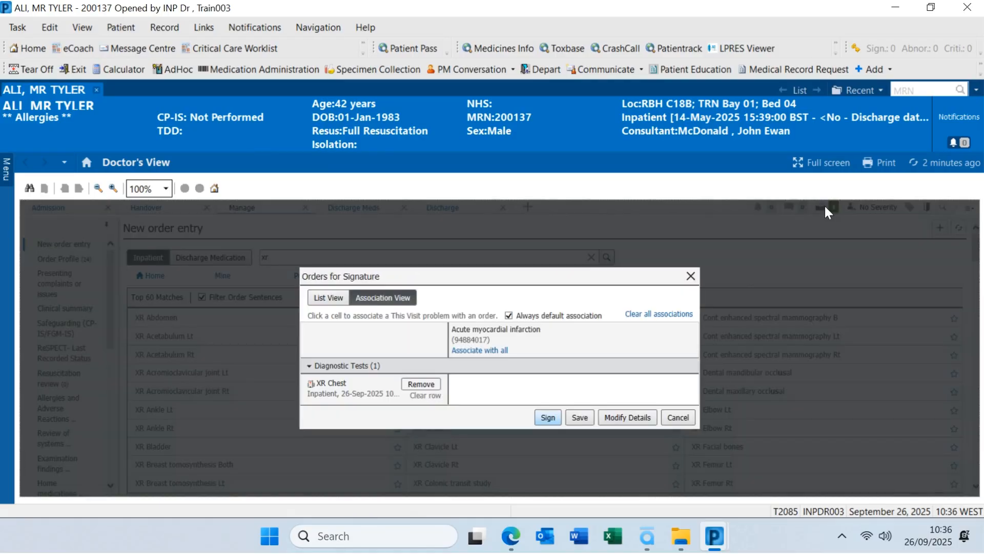
Open Modify Details for the XR Chest order and check its incomplete-details warning
left_click(609, 418)
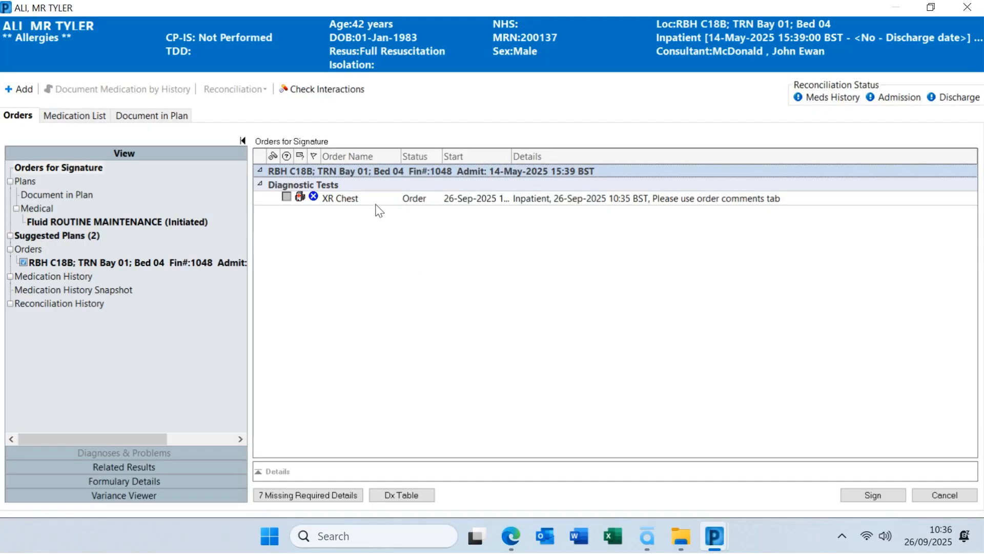
mouse_move(299, 200)
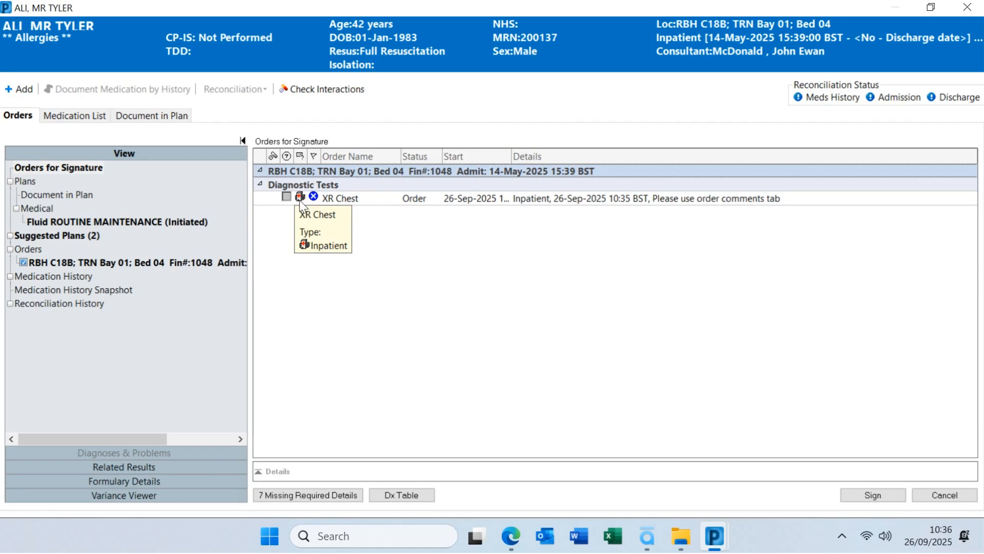
Give the XR Chest order Priority Routine, Transport Bed and Isolation Reason N/A
left_click(341, 199)
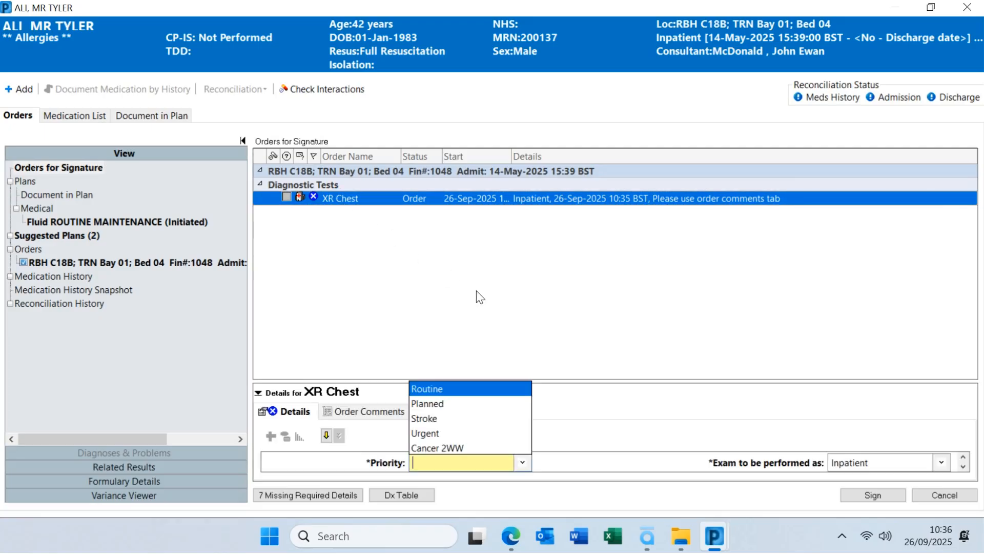
left_click_drag(571, 383, 557, 212)
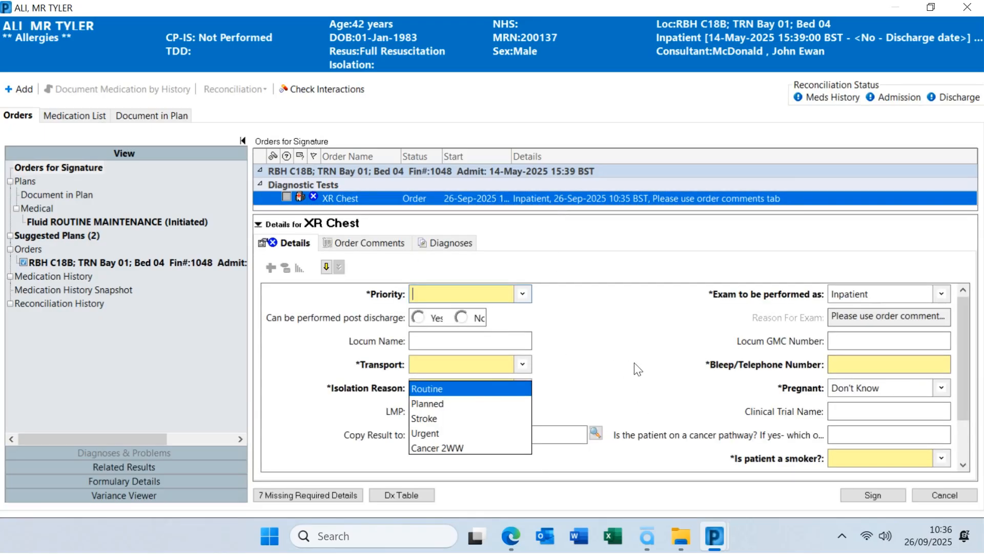
left_click(523, 292)
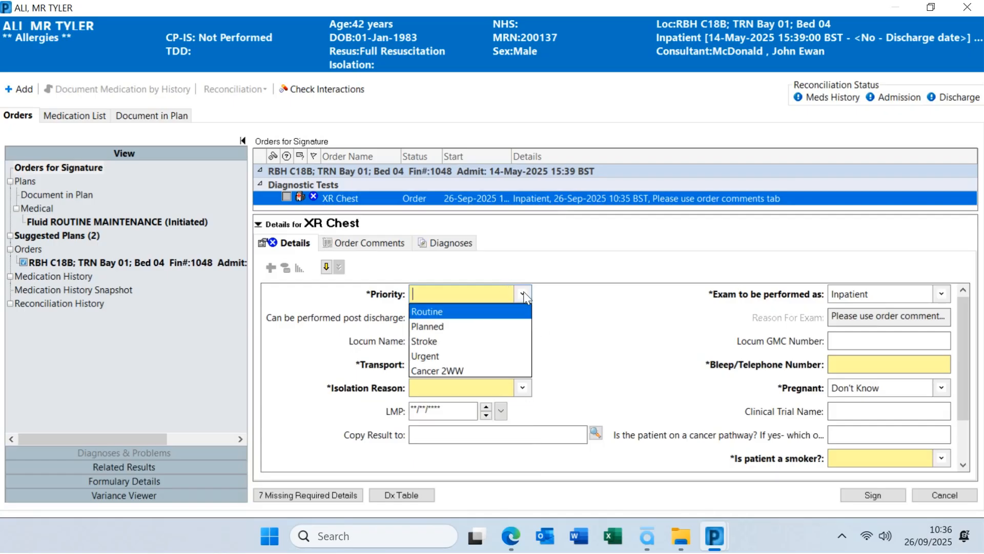
left_click(483, 314)
left_click(511, 364)
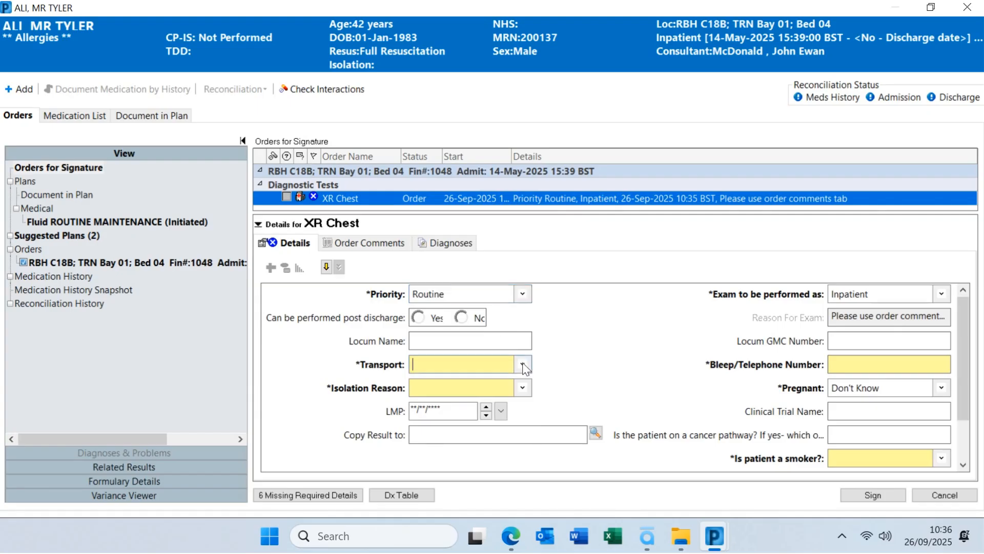
left_click(444, 396)
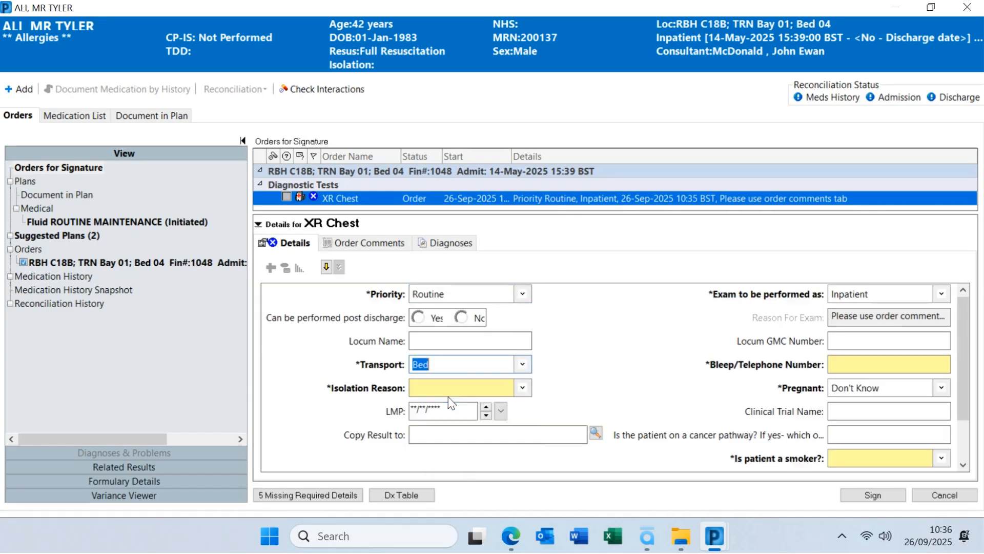
left_click(523, 388)
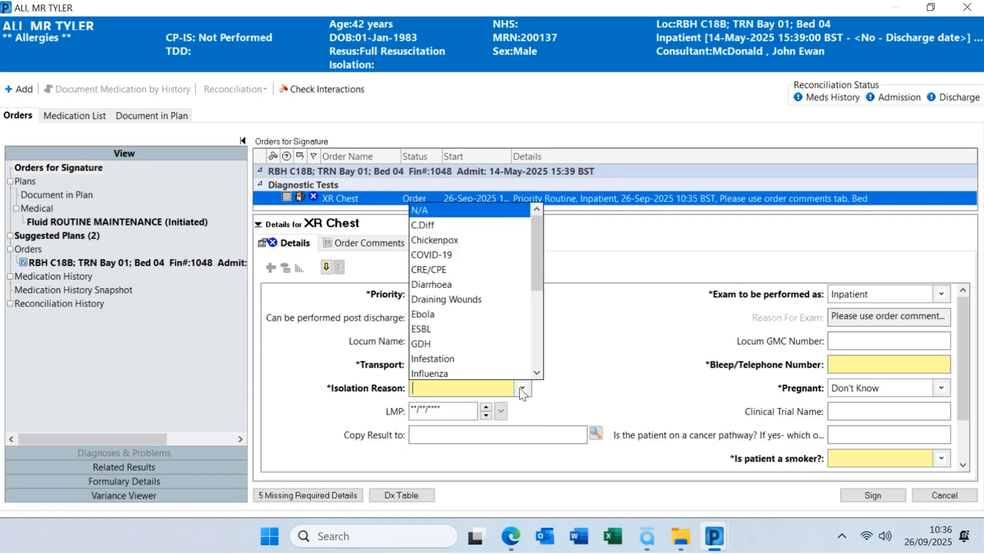
left_click(432, 214)
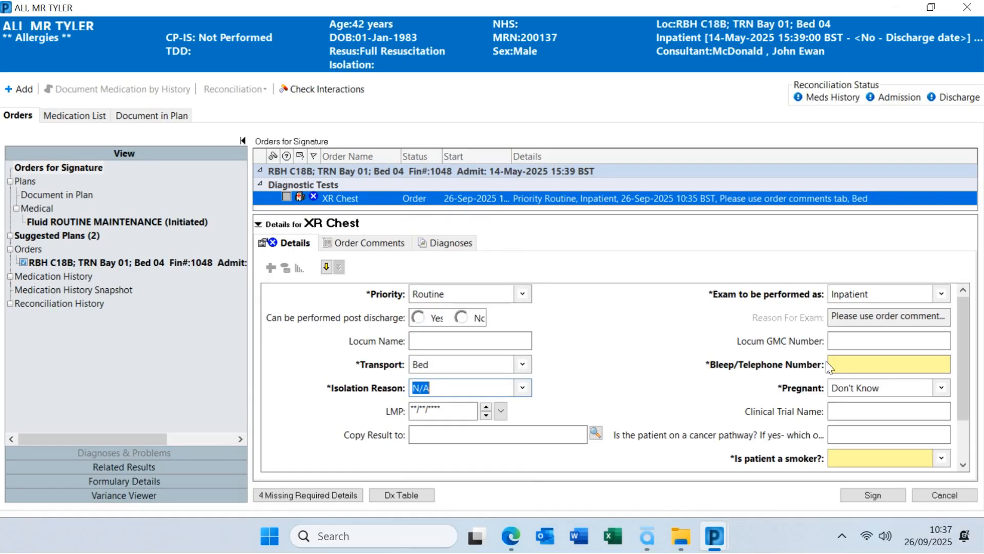
Enter bleep 123, Smoker No, Interpreter No and Correct patient Yes on the XR Chest order
left_click(852, 361)
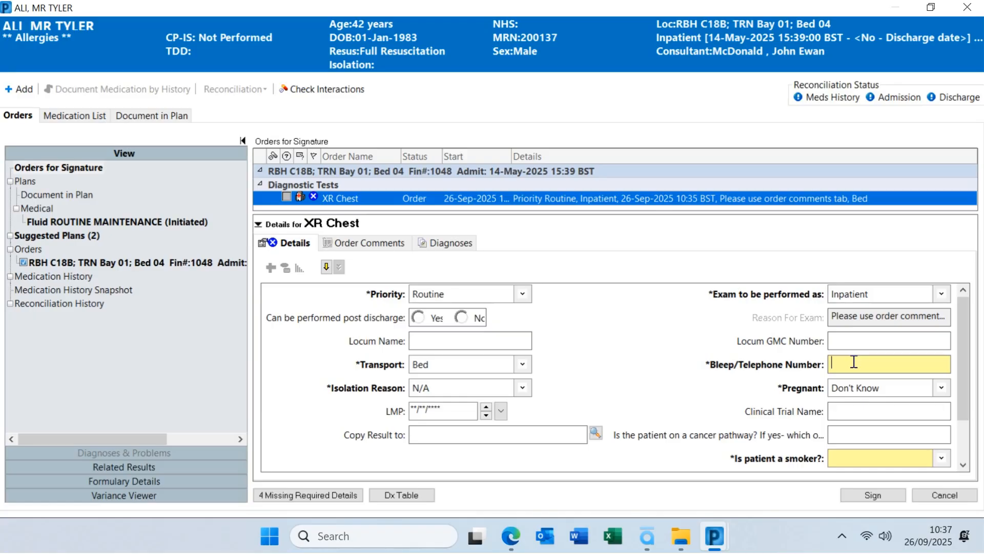
type("123")
scroll(964, 365, "down", 1)
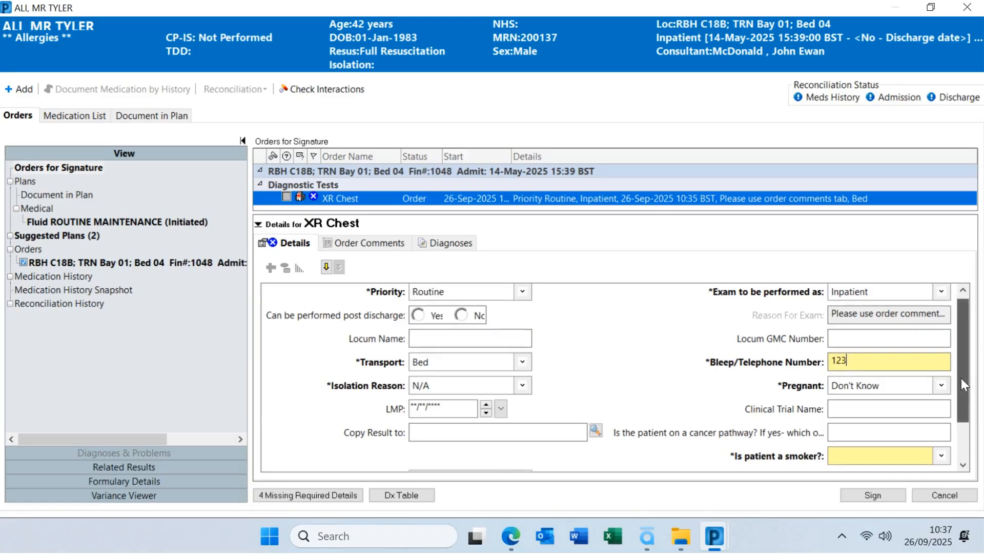
left_click_drag(961, 378, 956, 414)
left_click(942, 401)
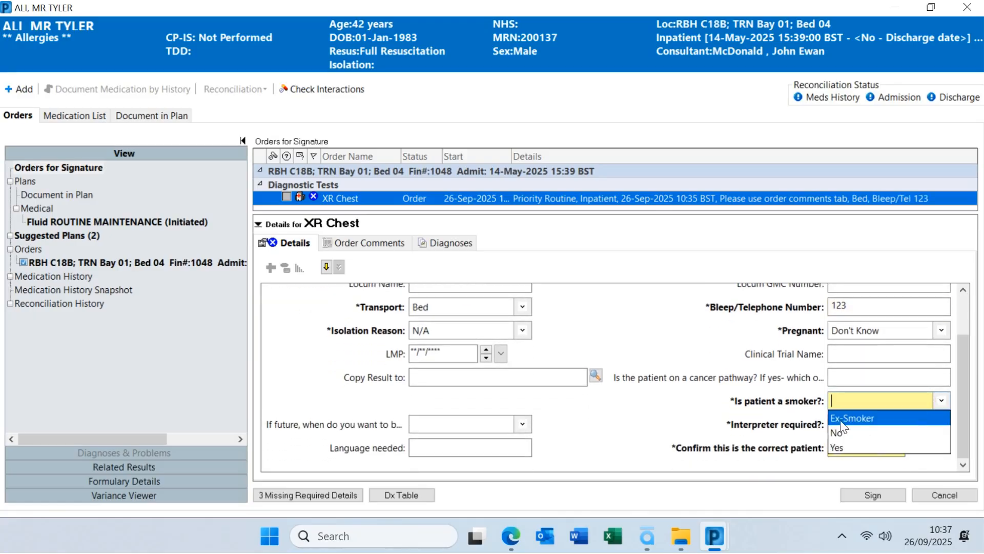
left_click(842, 434)
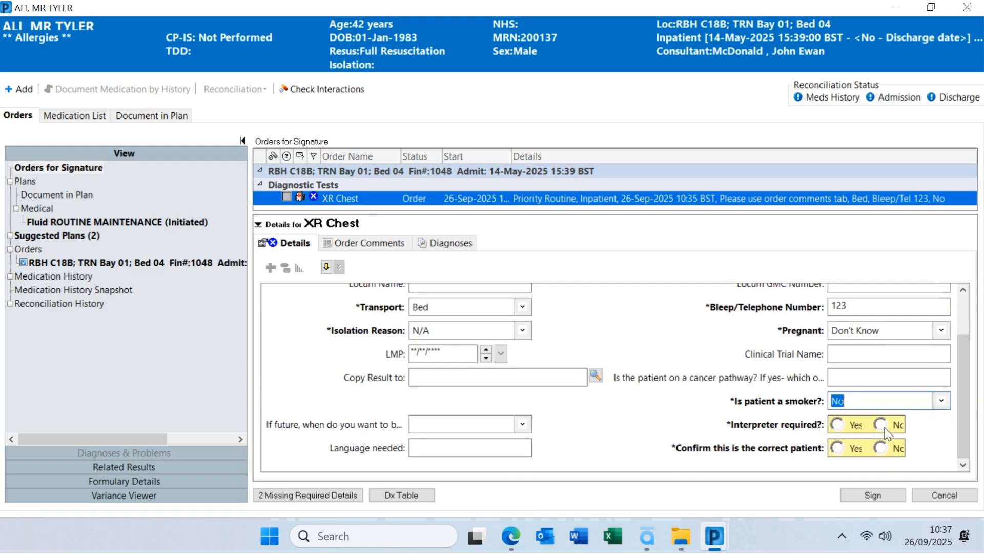
left_click(882, 427)
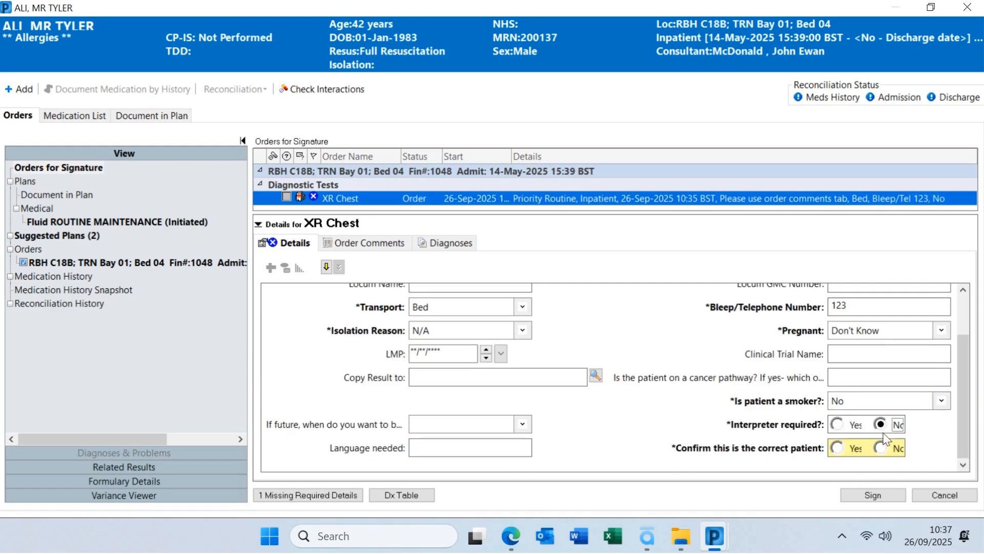
left_click(838, 448)
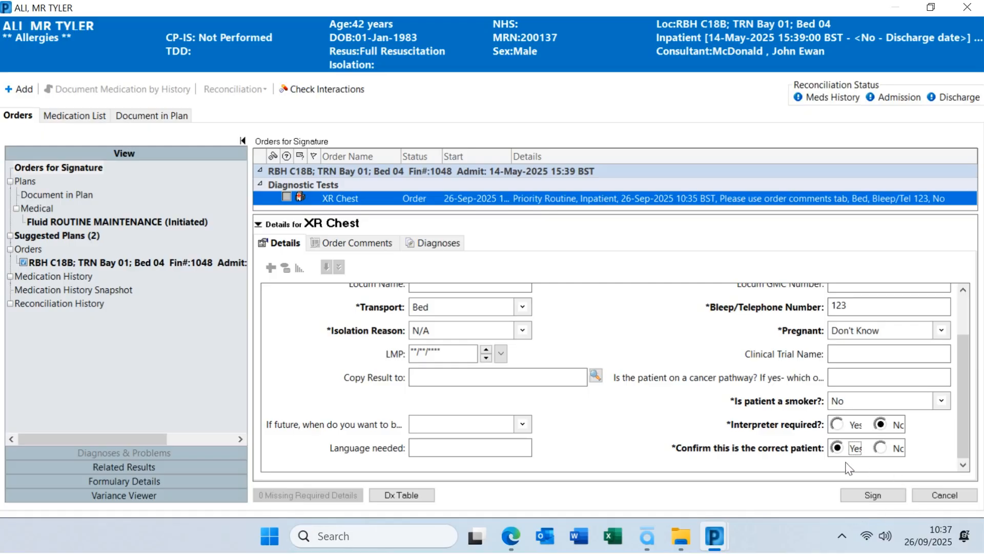
Sign the XR Chest order and confirm it shows as Ordered under Diagnostic Tests in Order Profile (25)
left_click(878, 496)
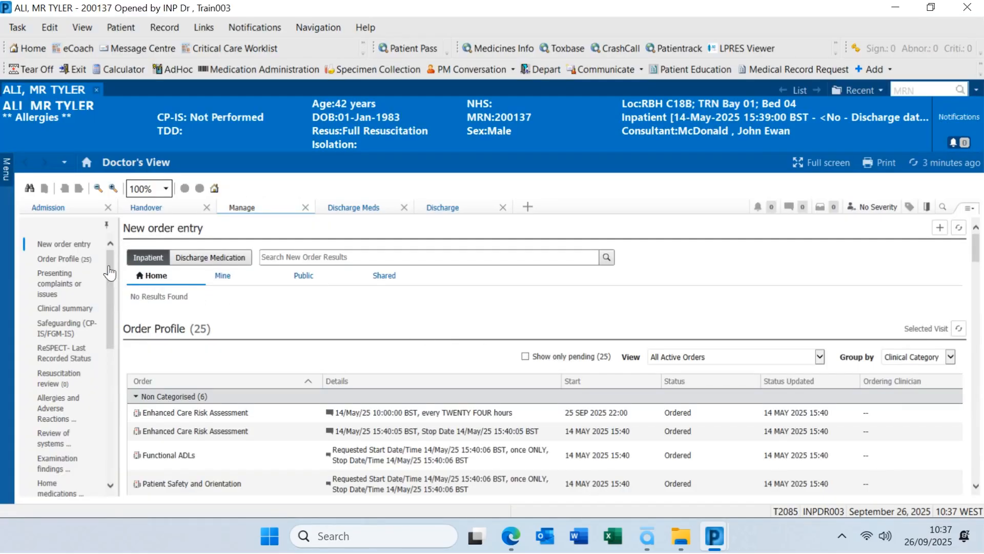
left_click(60, 261)
scroll(250, 367, "down", 1)
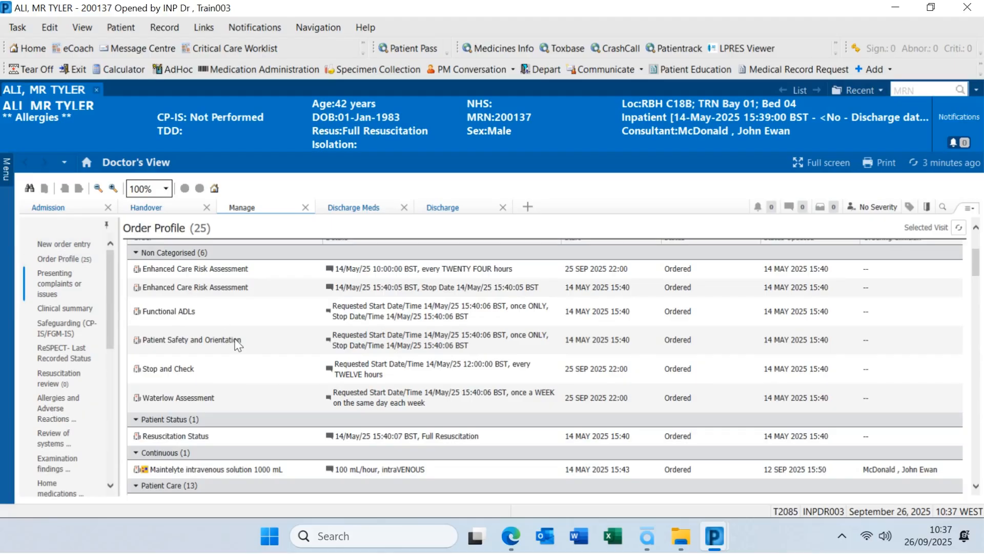
scroll(237, 345, "down", 1)
scroll(238, 345, "down", 6)
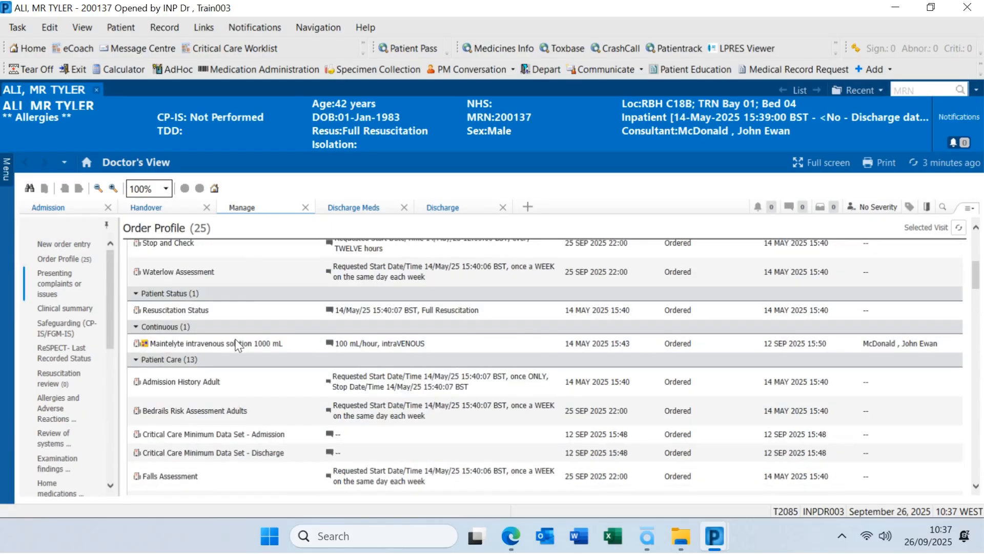
scroll(239, 344, "down", 5)
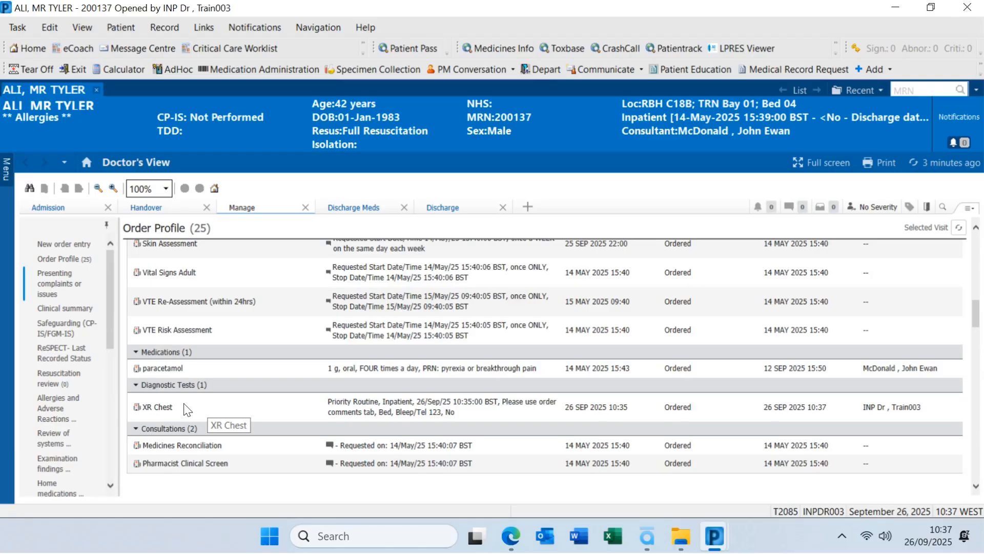
scroll(212, 410, "up", 1)
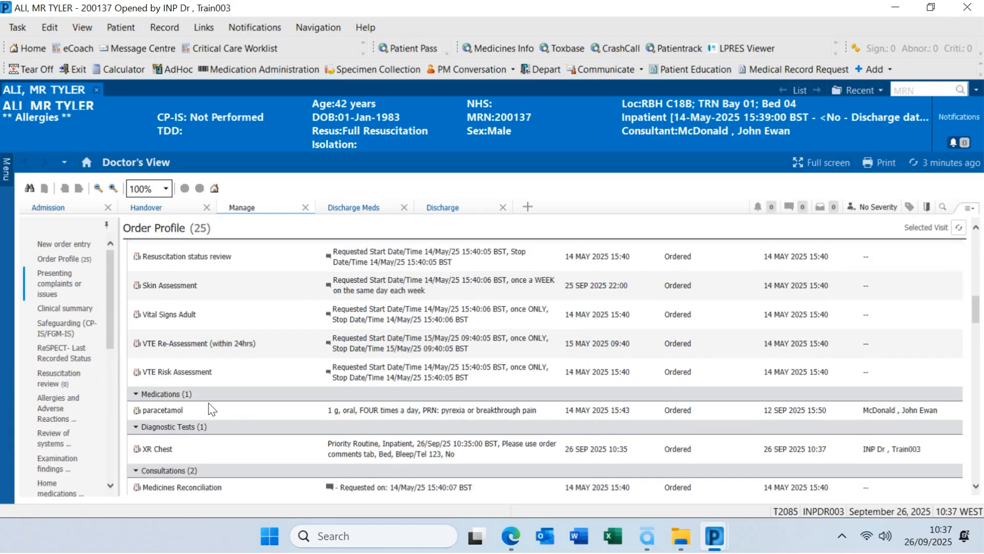
scroll(211, 410, "up", 1)
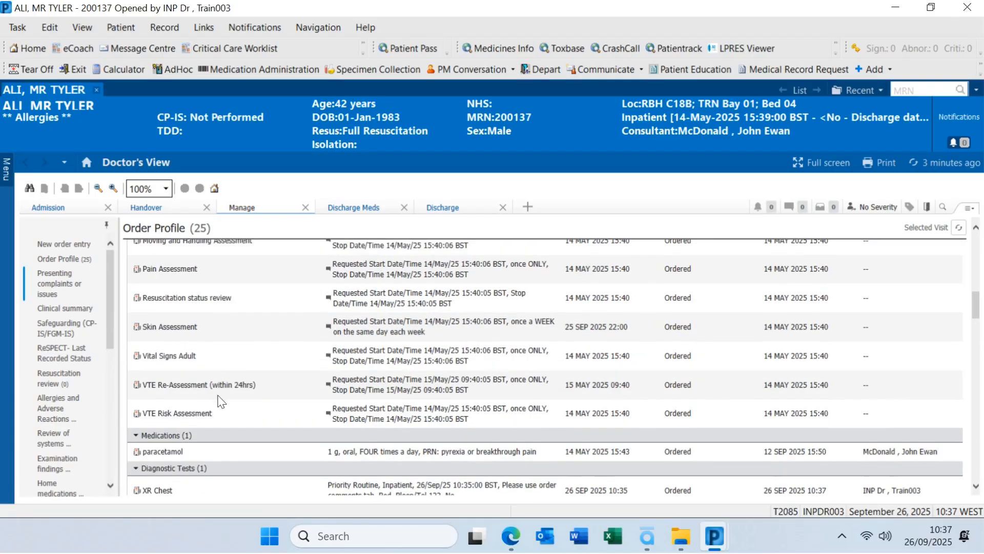
Cancel the Skin Assessment order, pick Course Completed as its discontinue reason, and sign
left_click(210, 333)
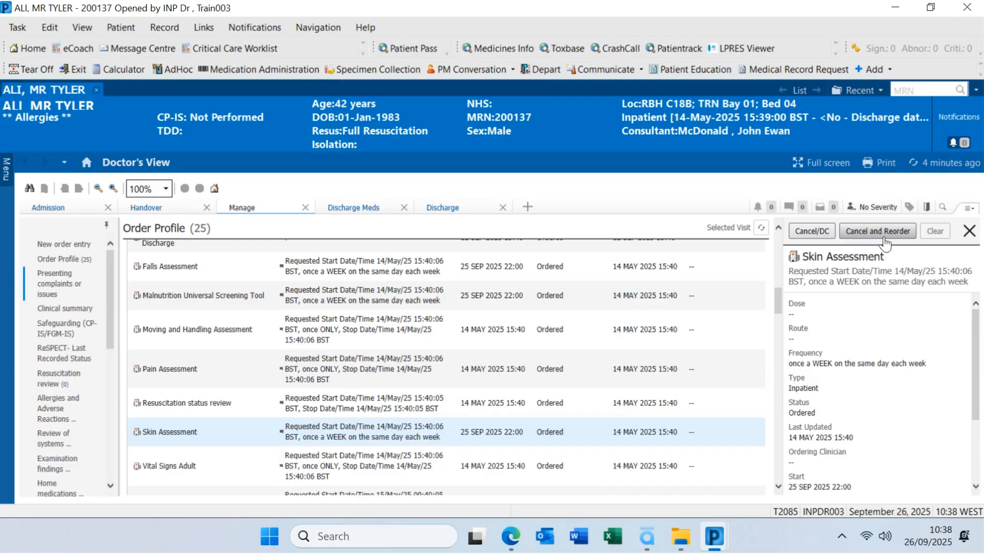
left_click(807, 237)
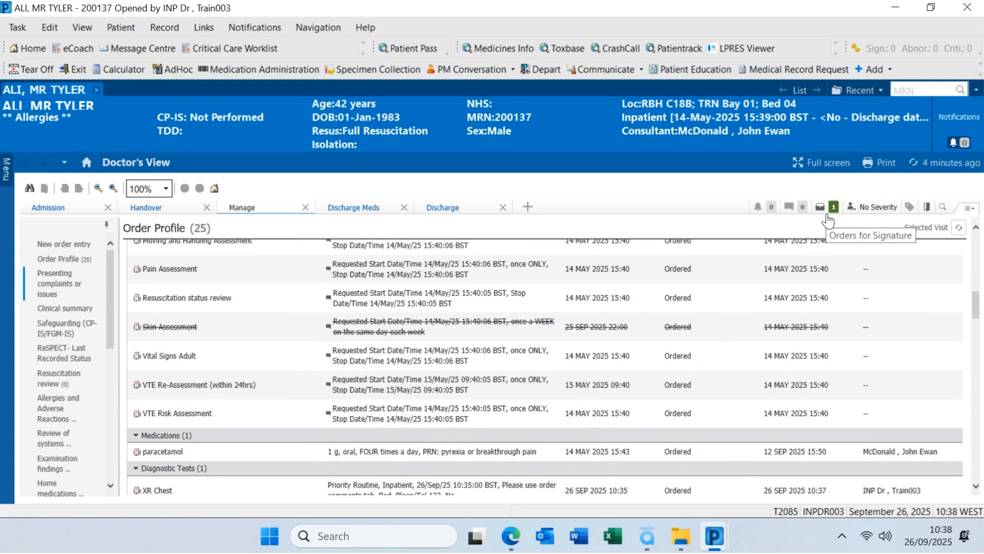
left_click(827, 208)
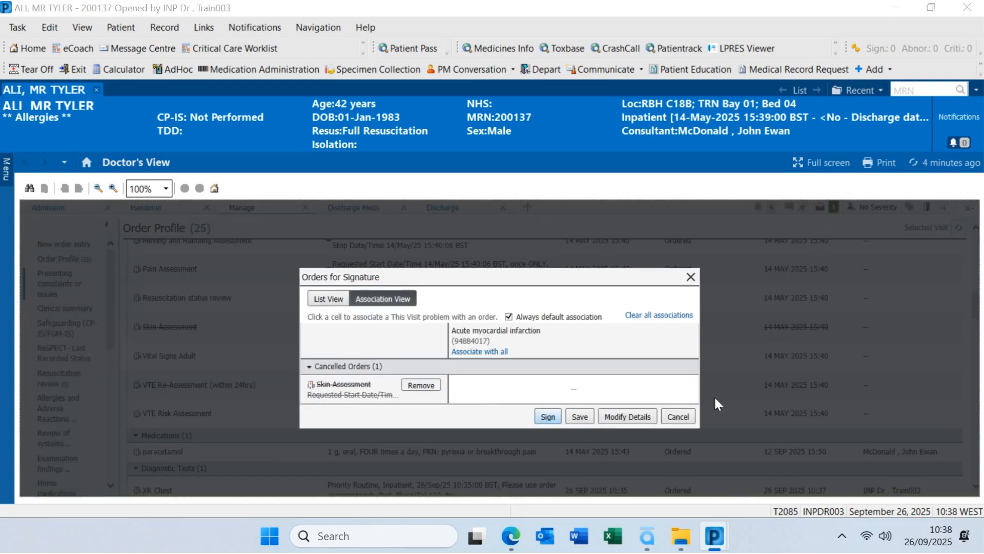
left_click(607, 420)
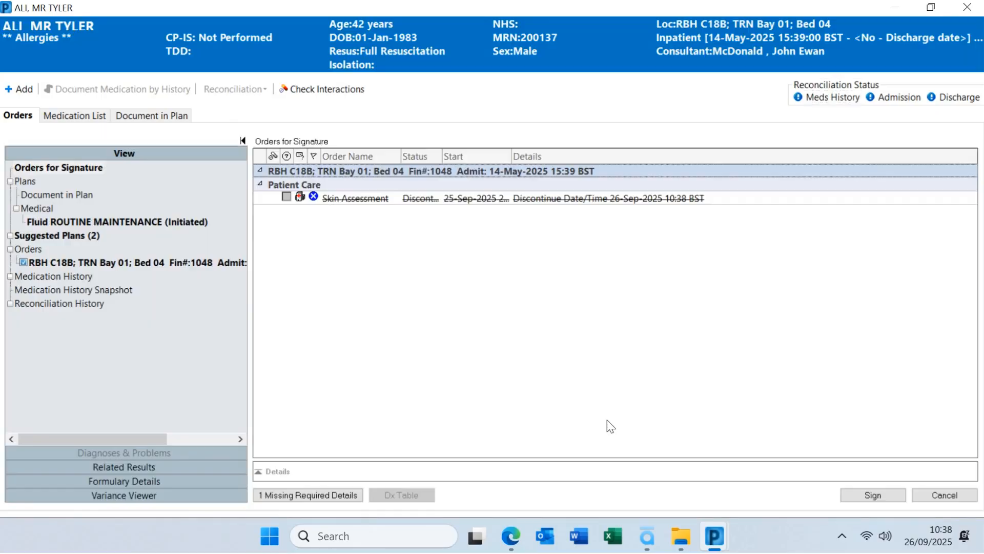
left_click(426, 200)
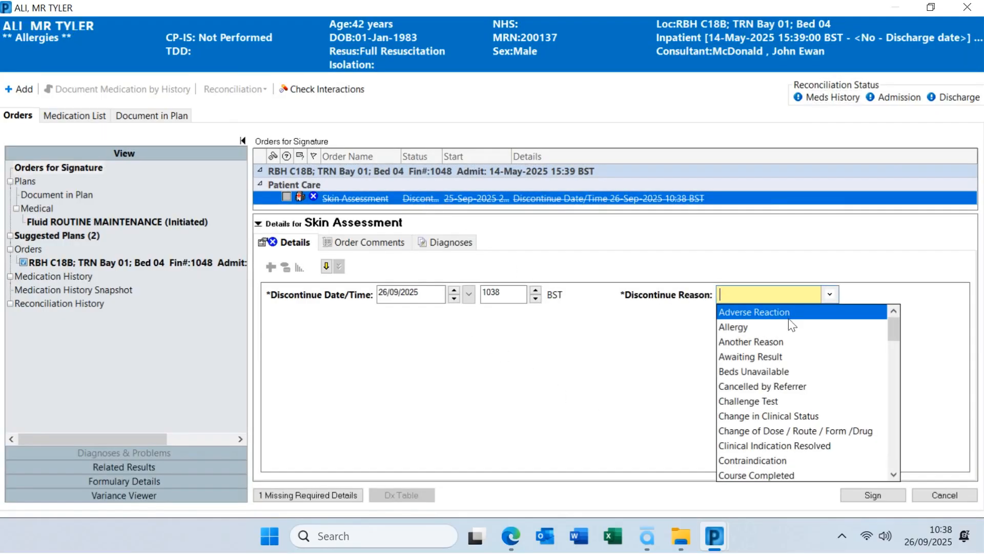
left_click(773, 474)
left_click(863, 496)
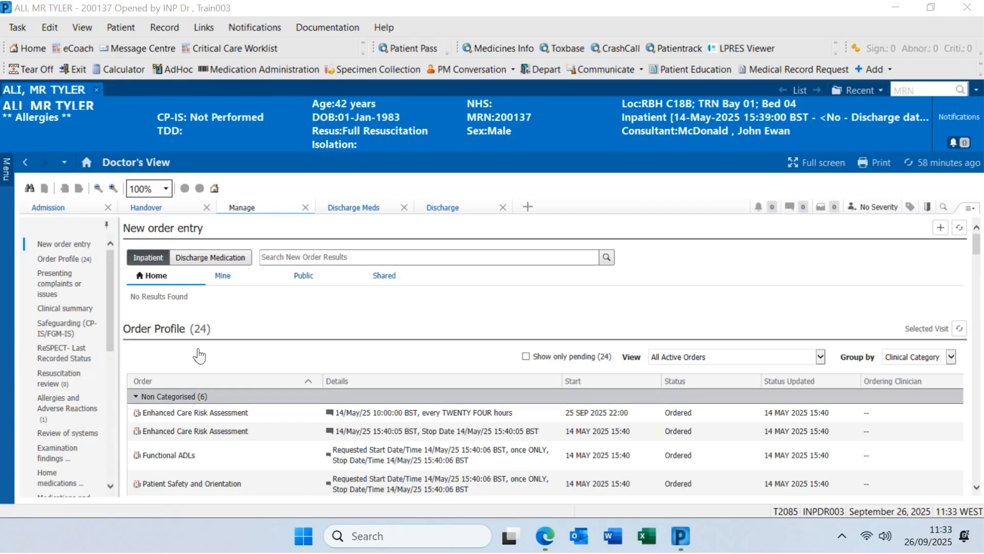
Start a new note with the type filter set to All and type Research and Development Progress Note
left_click_drag(108, 268, 102, 439)
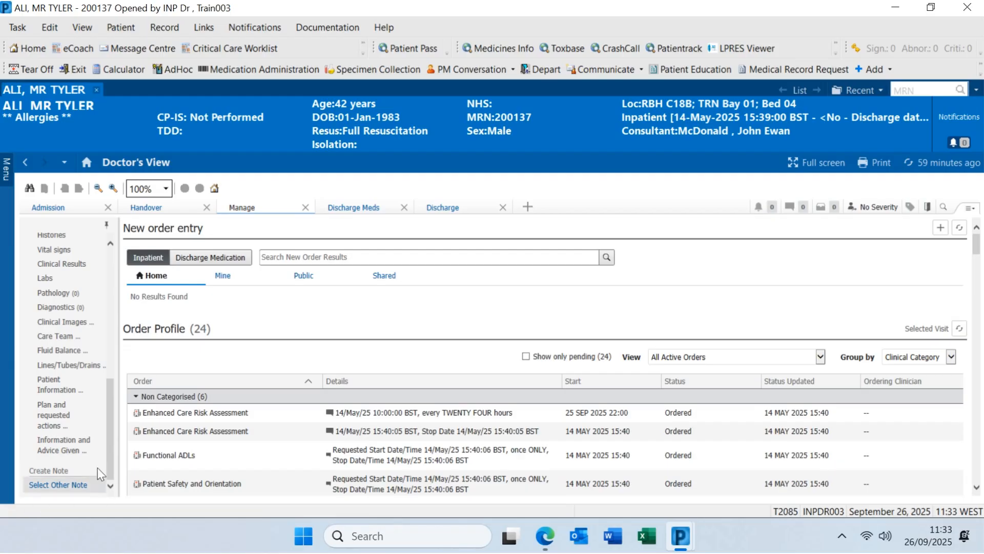
left_click(56, 486)
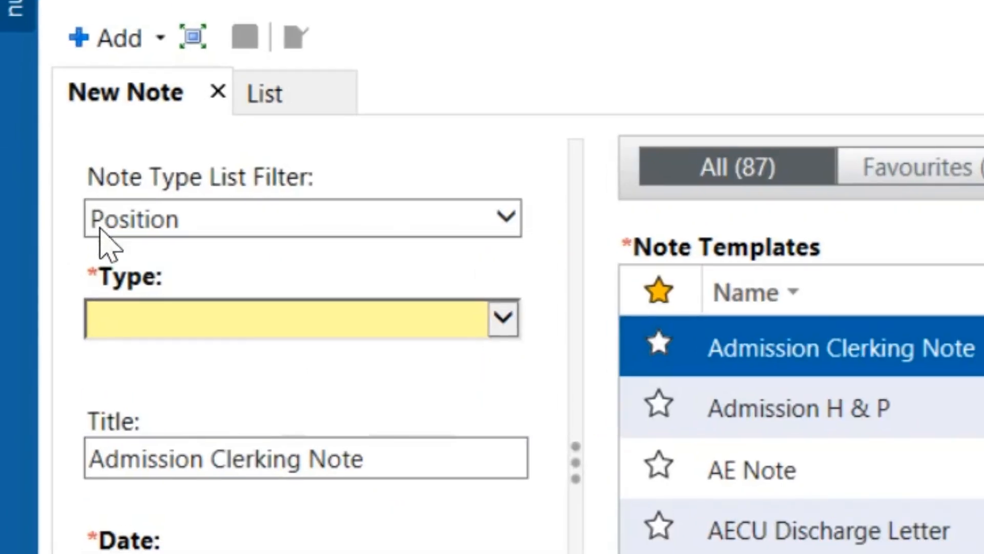
left_click(506, 218)
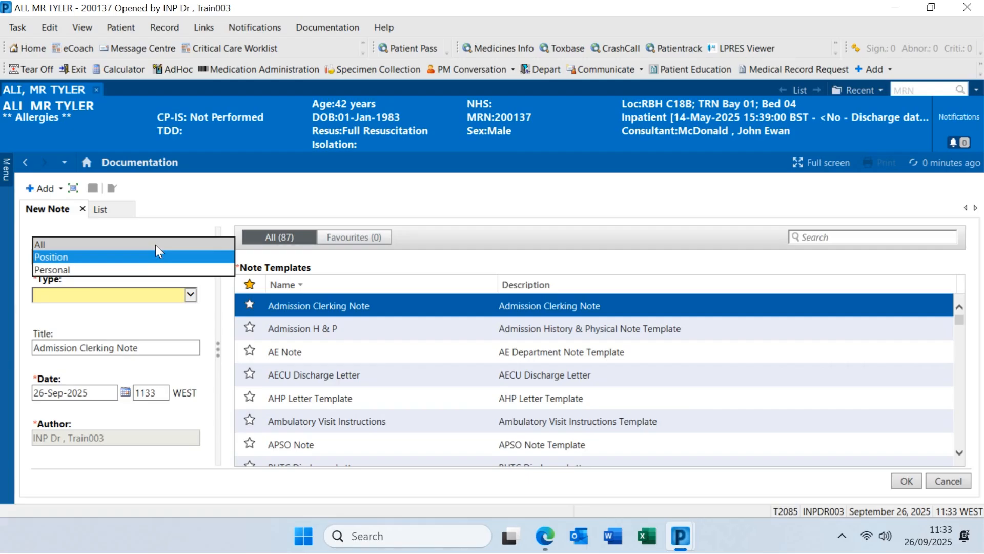
left_click(410, 187)
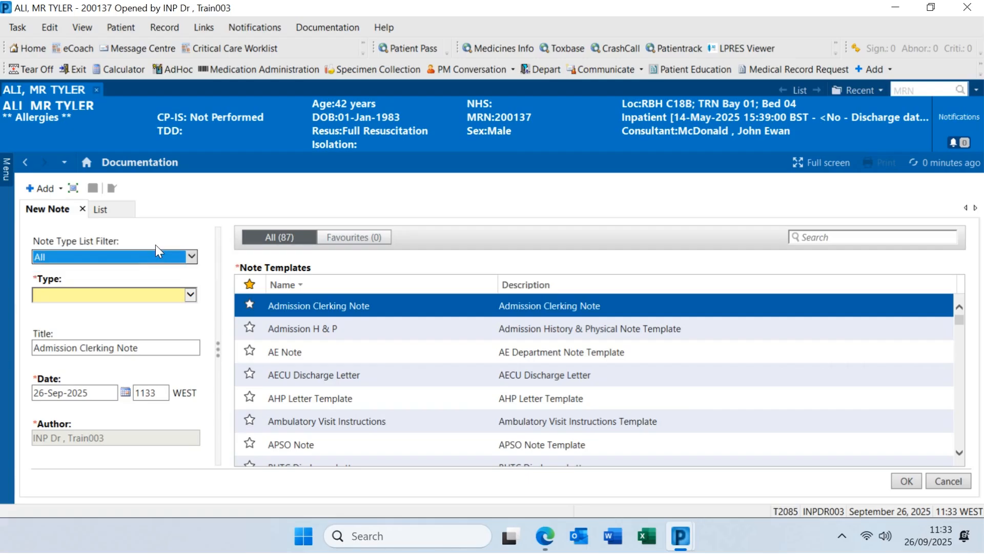
left_click(190, 296)
key("r")
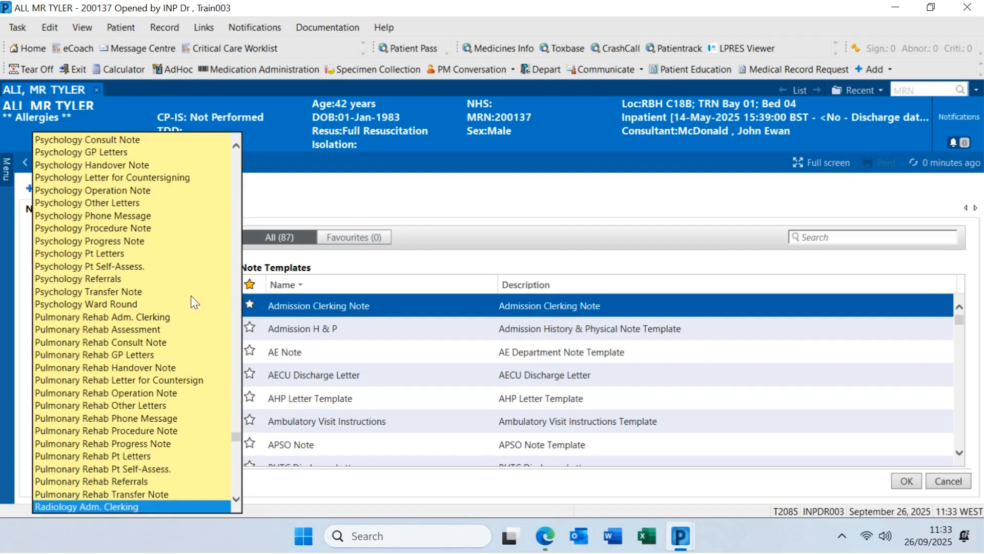
scroll(190, 298, "down", 3)
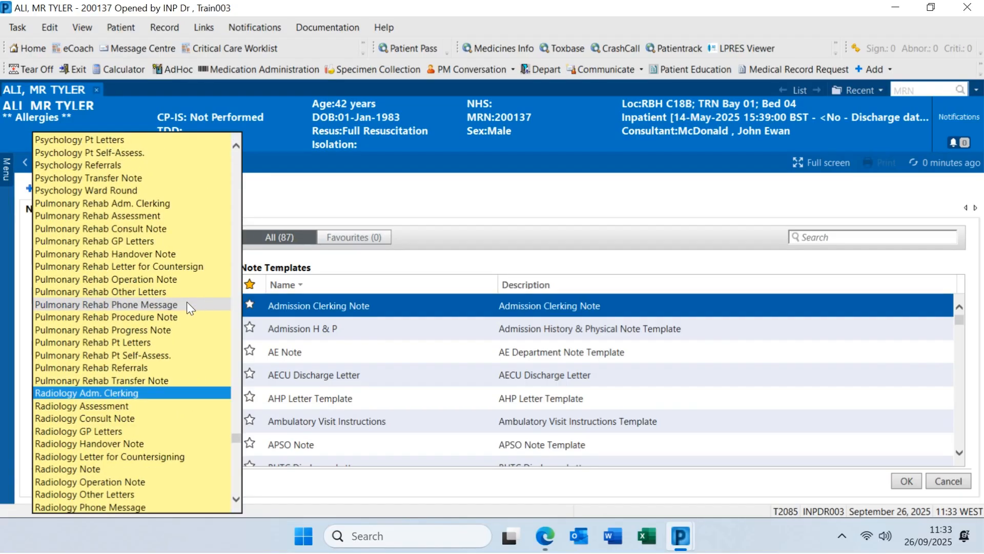
scroll(186, 305, "down", 5)
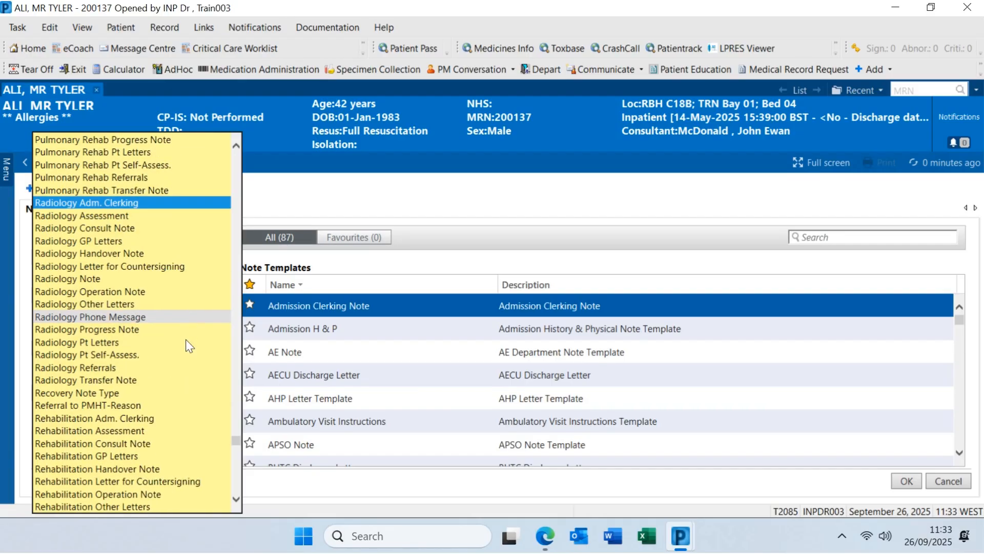
scroll(174, 391, "down", 7)
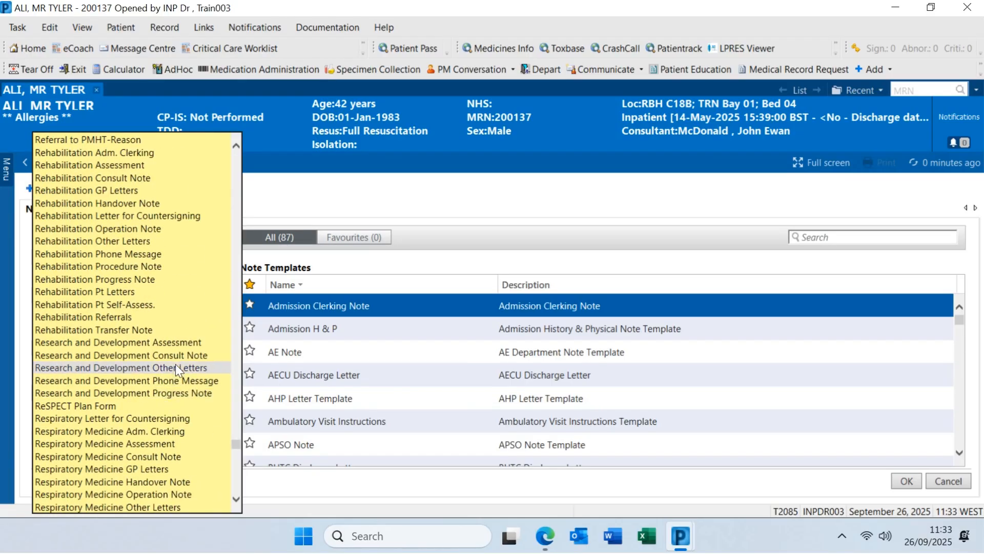
left_click(185, 393)
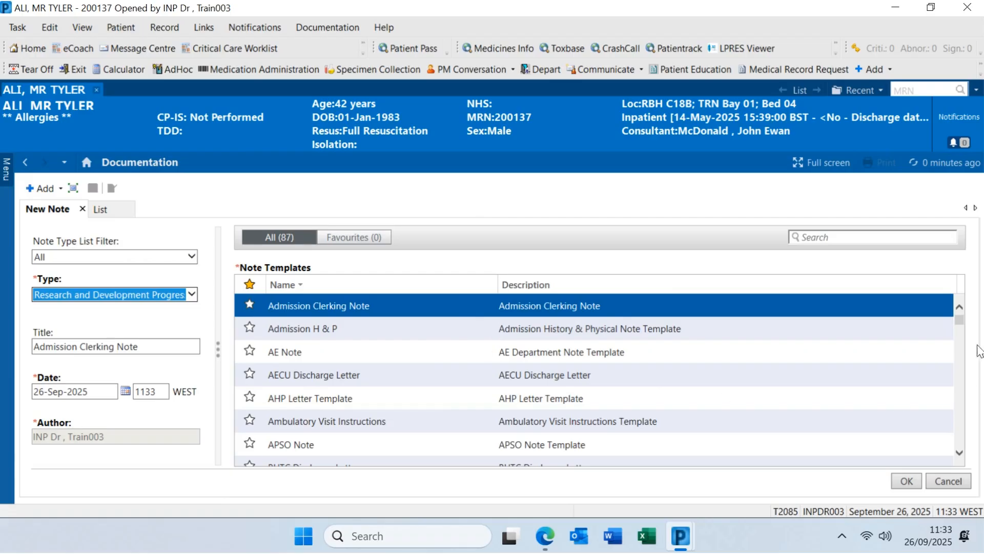
Search templates for 'free' and open the Free Text Note template
mouse_move(958, 321)
left_mouse_down()
mouse_move(949, 349)
mouse_move(951, 314)
left_mouse_up()
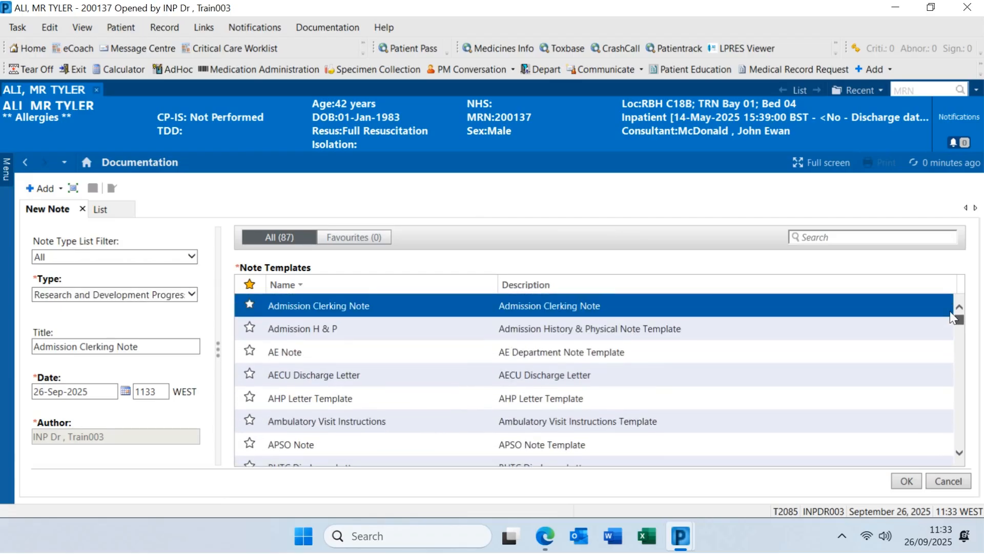
left_click(814, 238)
type("free")
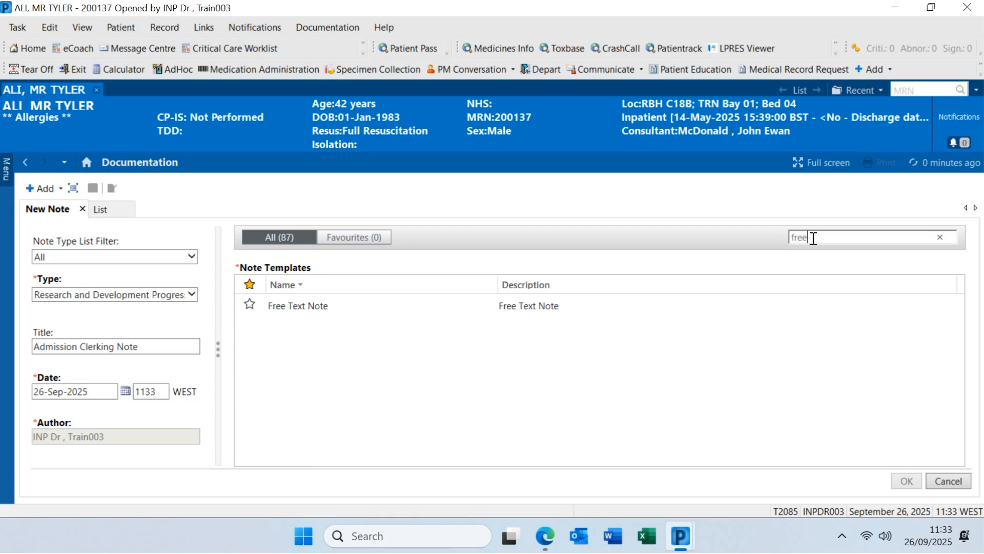
left_click(375, 309)
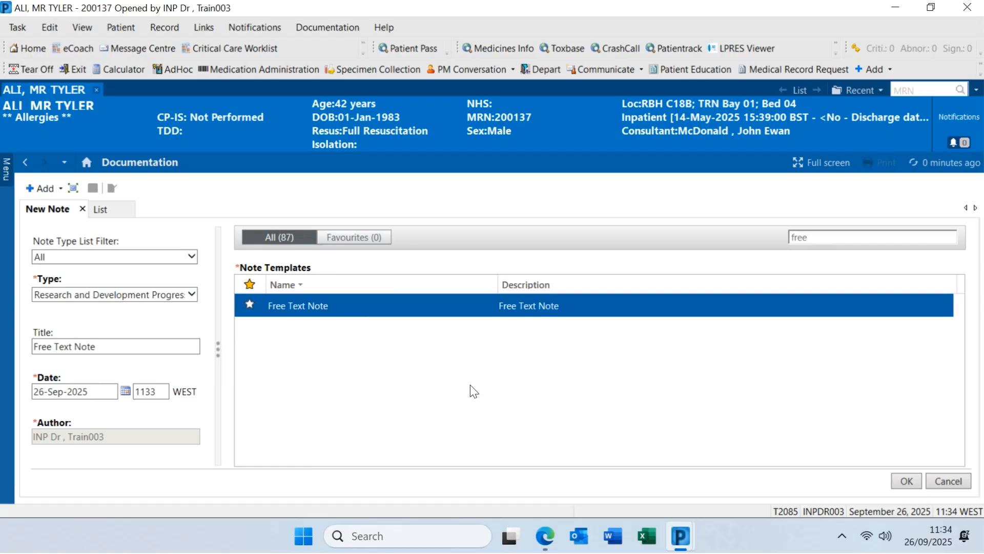
double_click(383, 303)
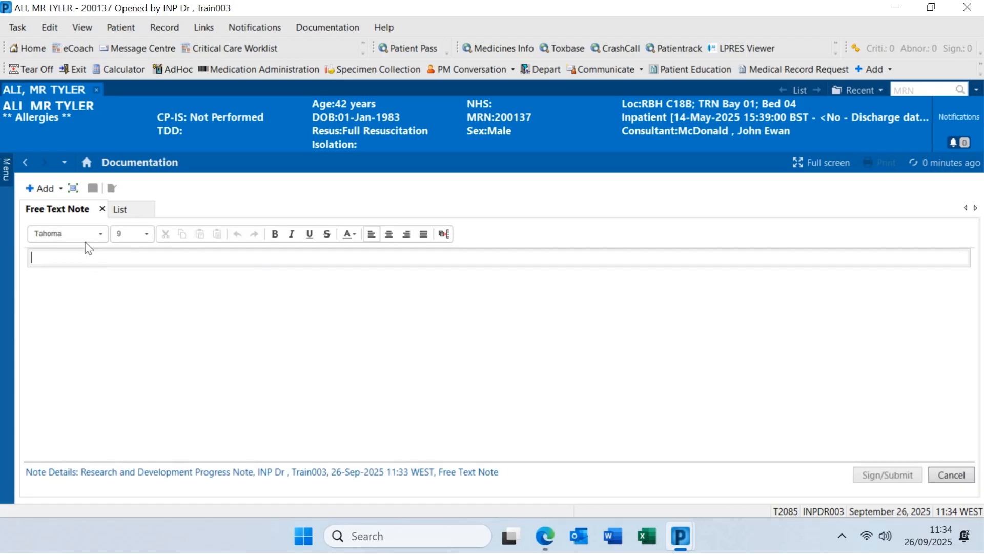
Write 'Patient has opted into research programme.' in the free text progress note
type("Patient")
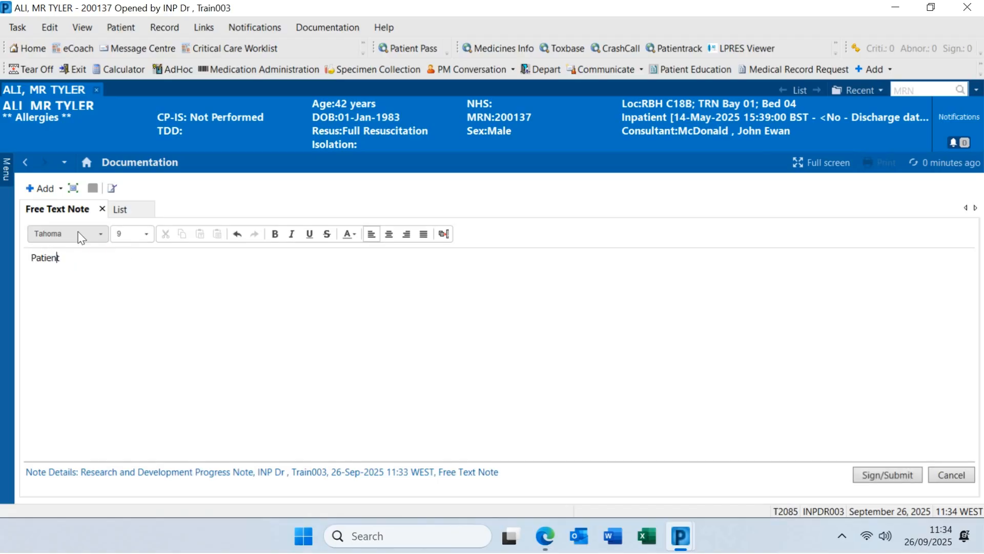
type(" has o")
type("pted into research program")
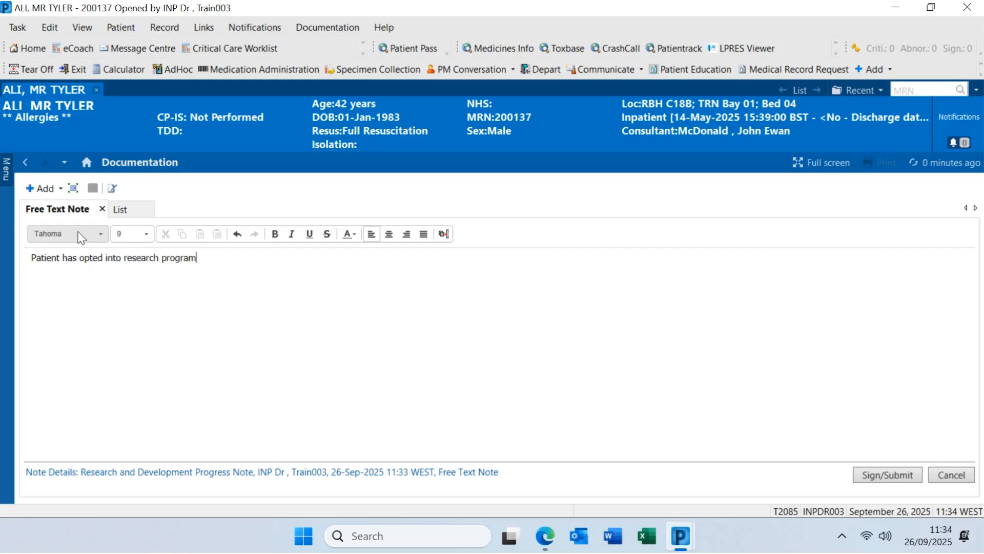
type("me.")
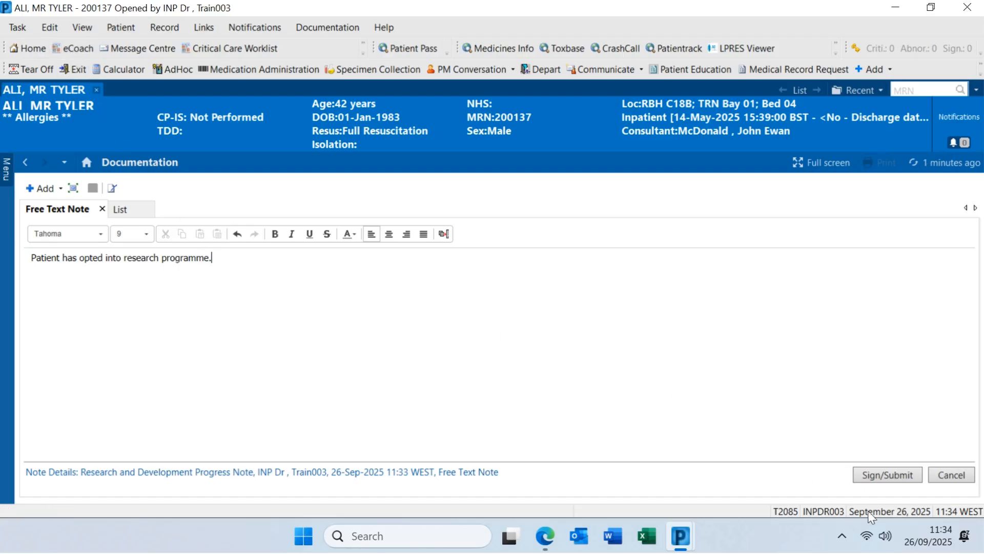
Sign the Research and Development progress note, retitled 'Research - Opted In'
left_click(895, 478)
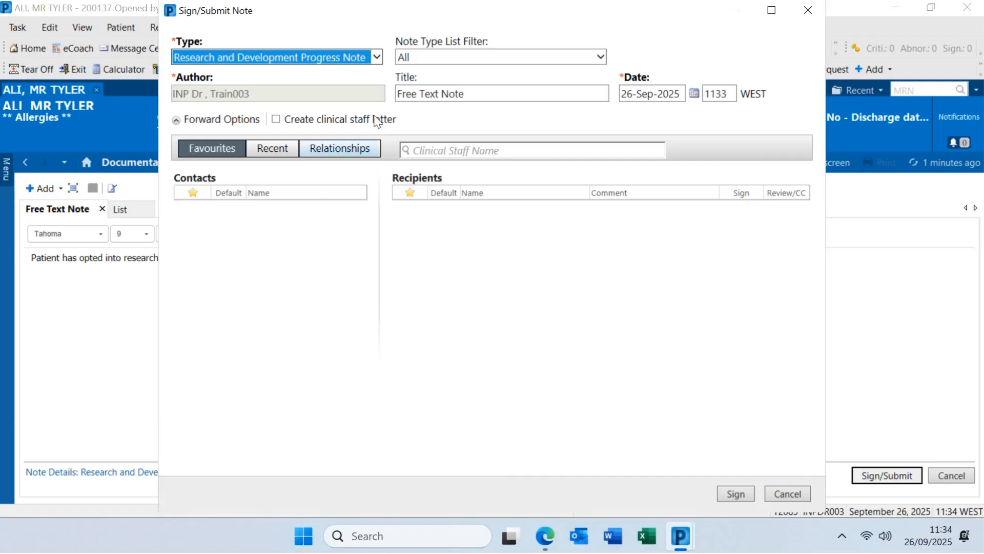
left_click(411, 94)
left_click_drag(451, 92, 392, 105)
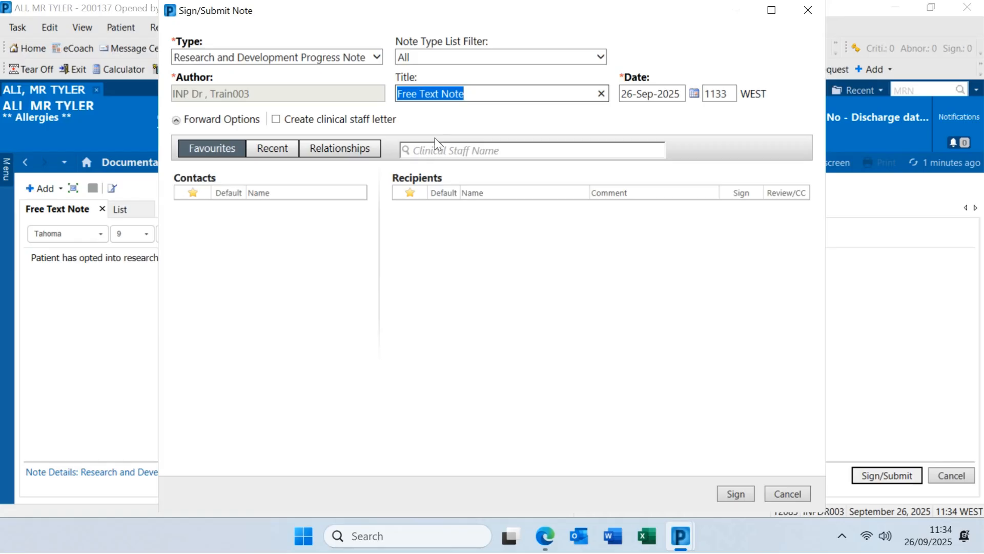
type("Researc")
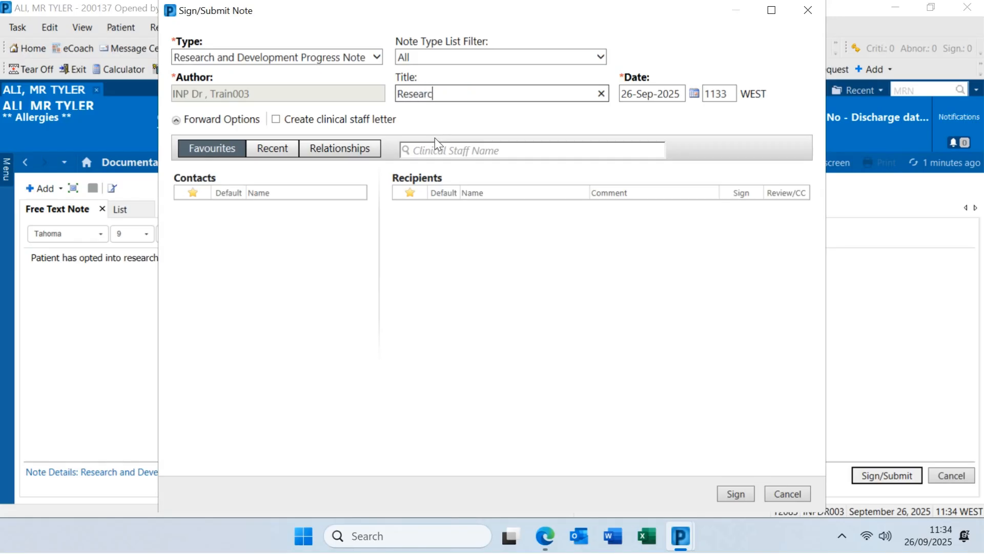
type("h - Opted In")
left_click(751, 493)
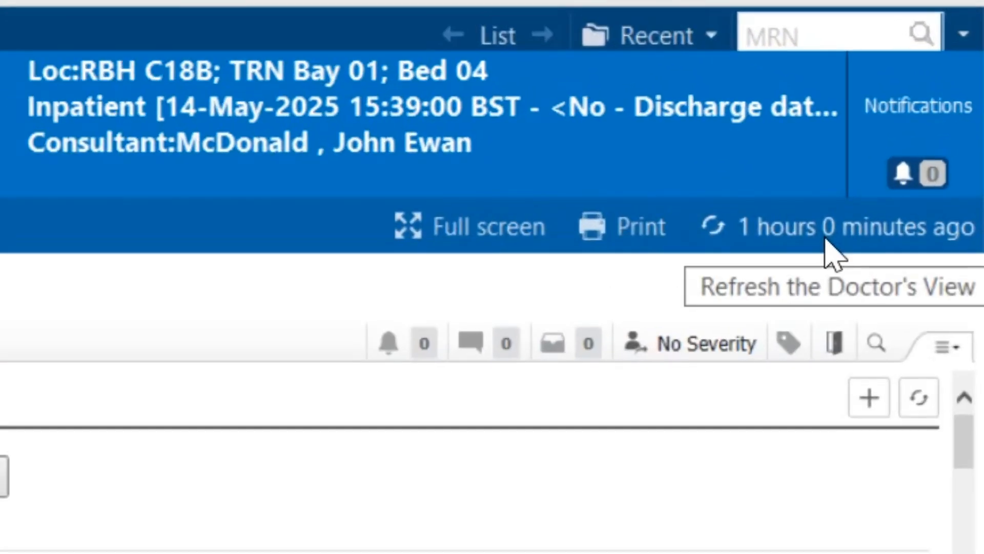
Refresh Doctor's View, find the Research - Opted In note under Documents, and modify it
left_click(826, 238)
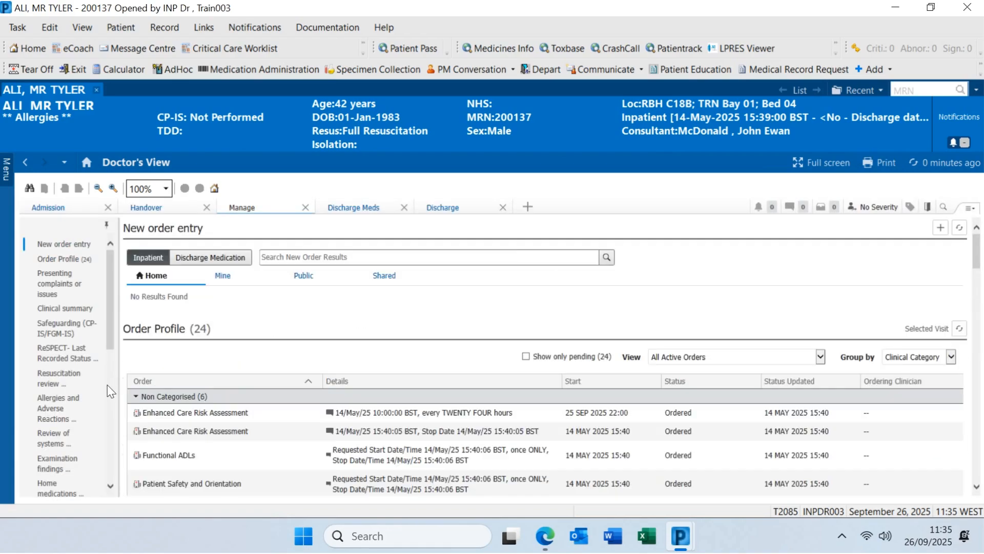
left_click(109, 385)
left_click_drag(108, 385, 113, 339)
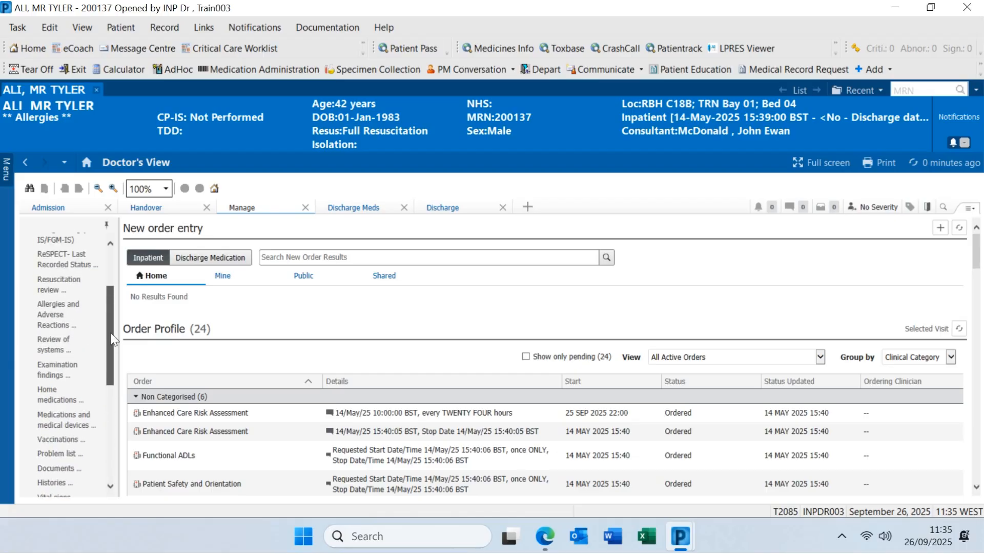
left_click(72, 482)
left_click(75, 471)
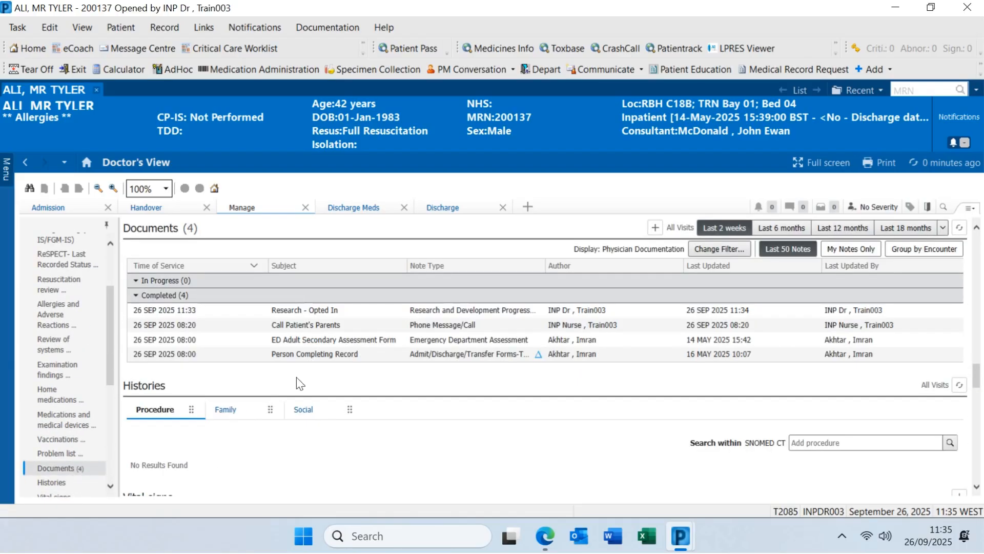
left_click(332, 310)
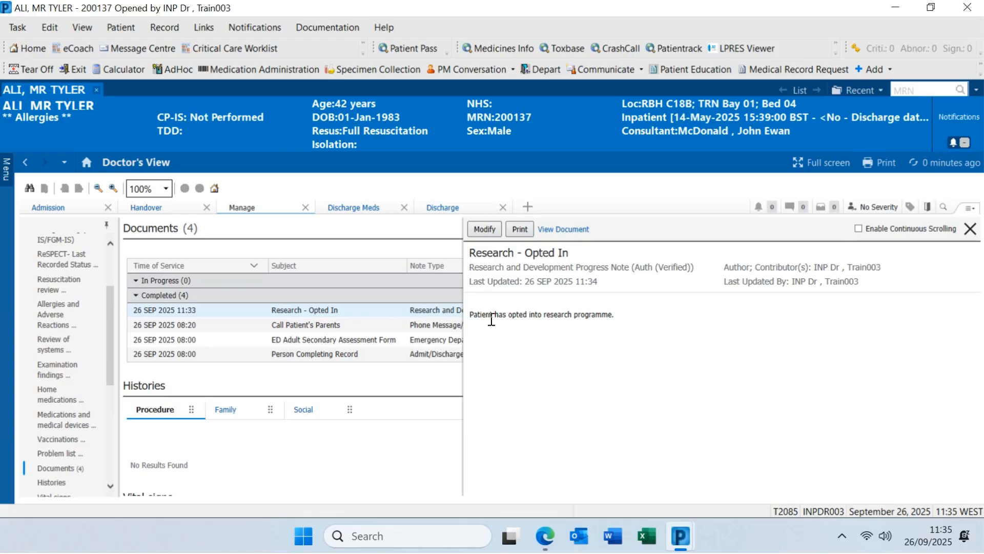
left_click(482, 231)
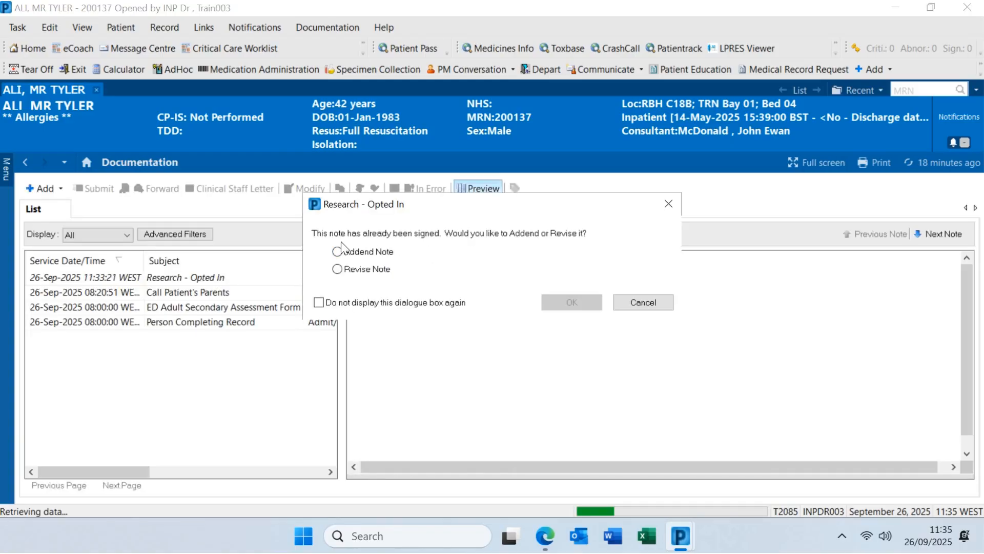
Add an addendum reading '6r sryiyrs' to the Research - Opted In note and sign it
left_click(340, 265)
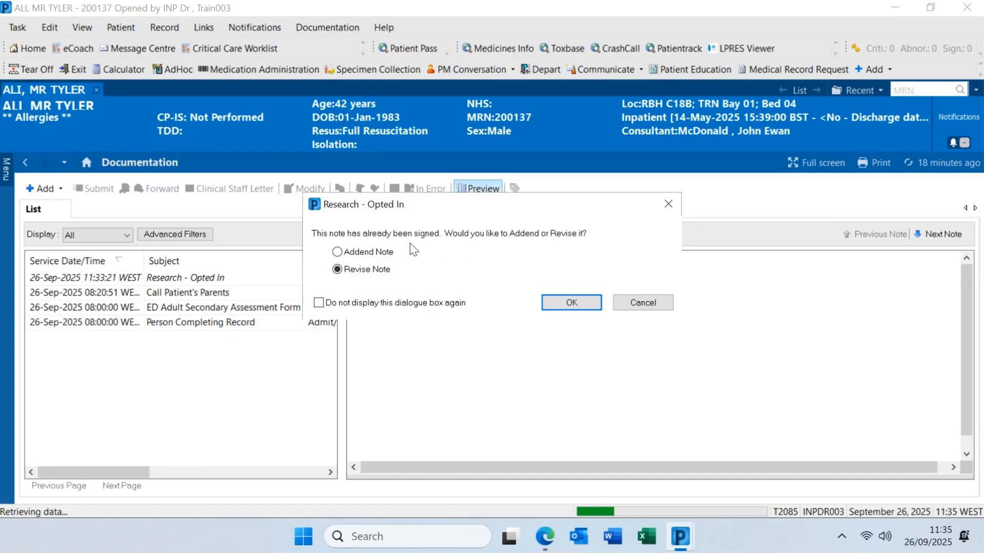
left_click(377, 251)
left_click(562, 310)
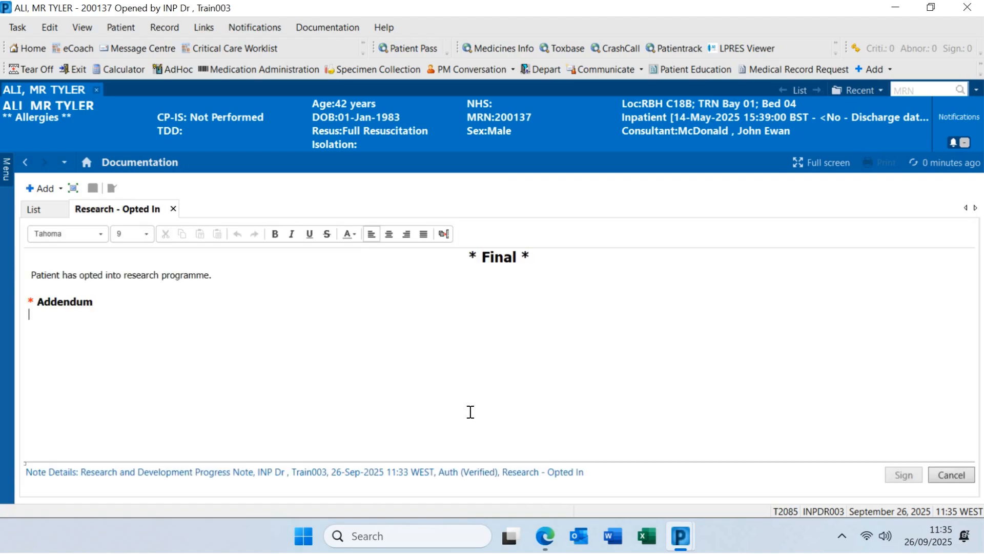
type("6r sryiyrs")
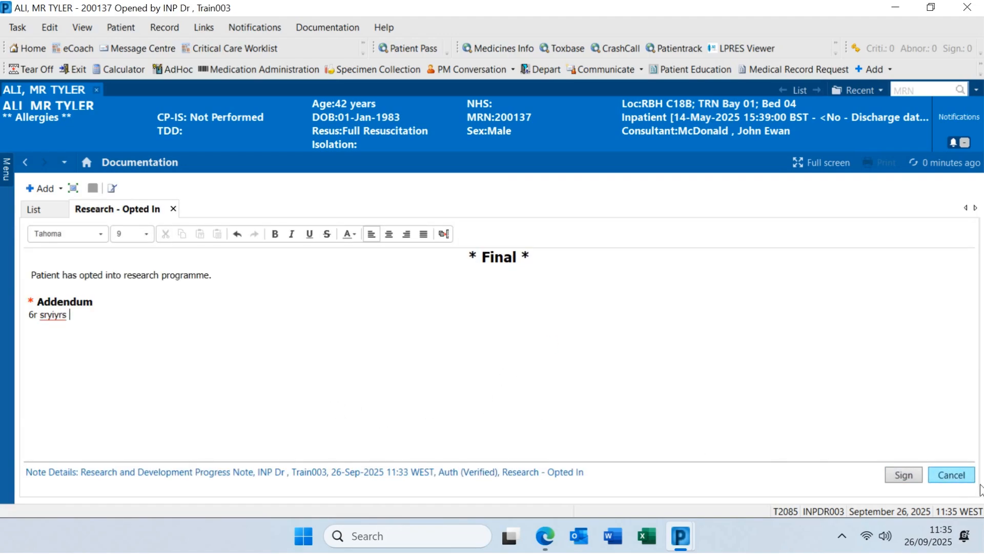
left_click(913, 475)
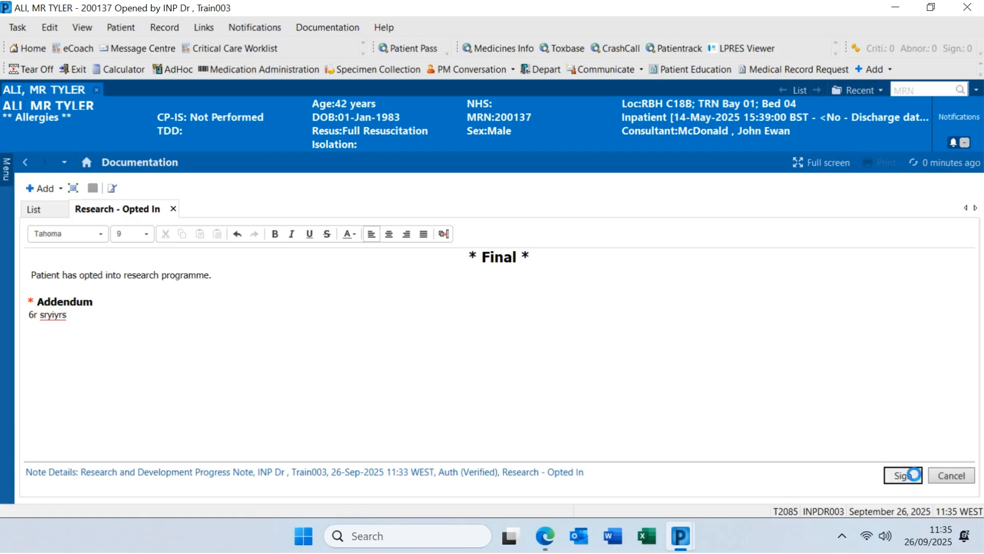